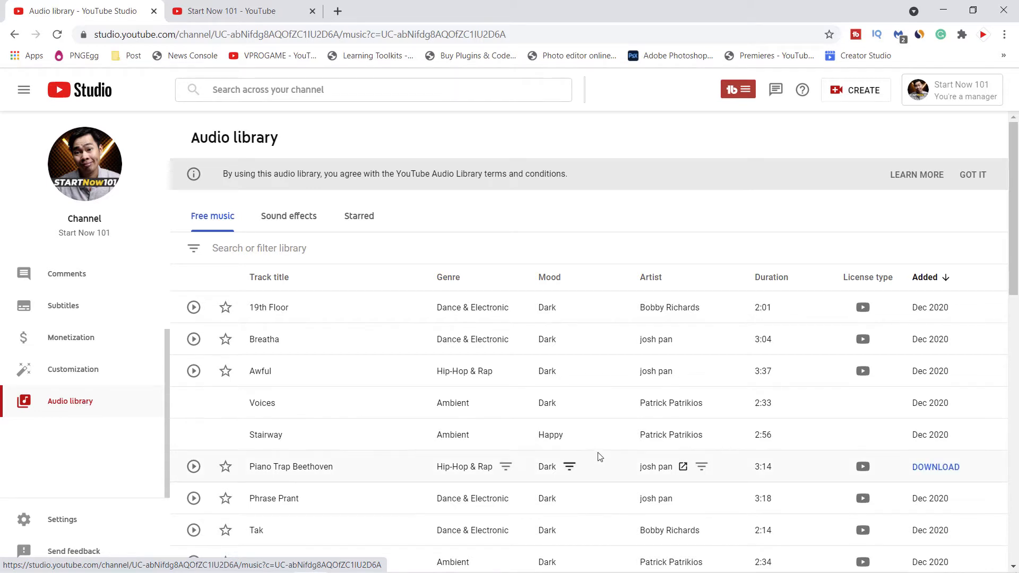
Browse the free music list and preview the track 19th Floor
scroll(598, 456, down, 15)
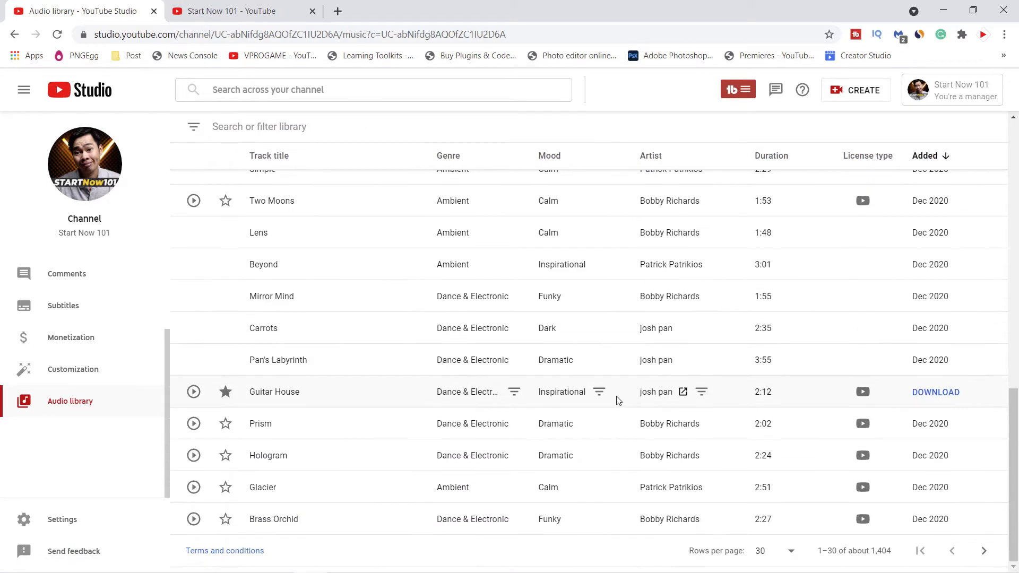
scroll(910, 422, up, 15)
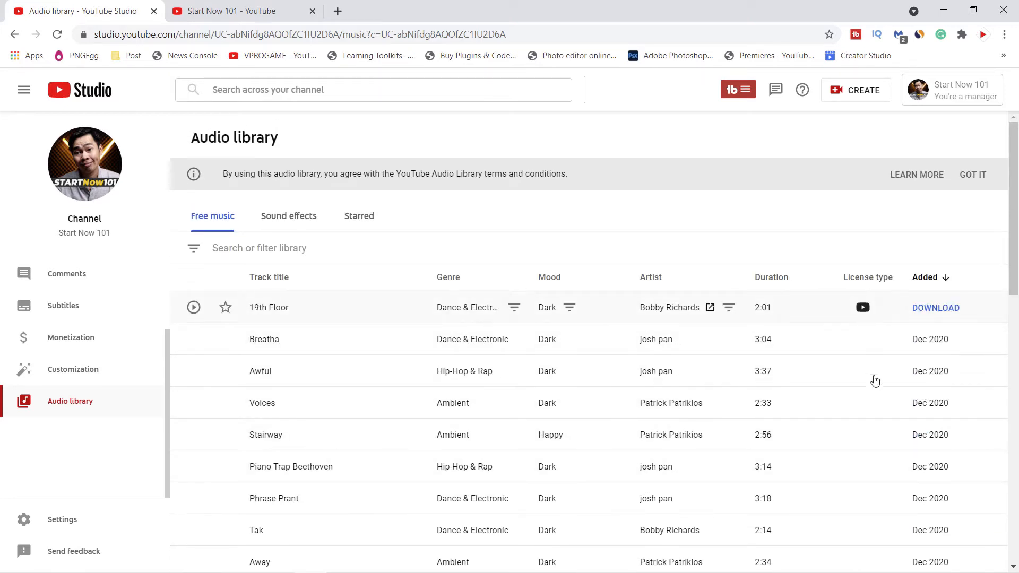
click(192, 308)
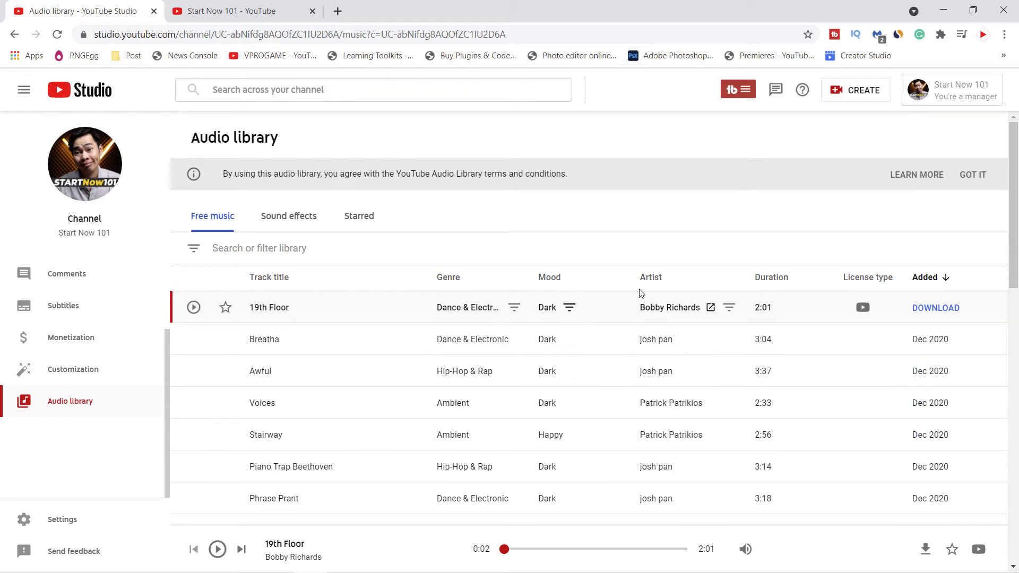
scroll(950, 319, down, 20)
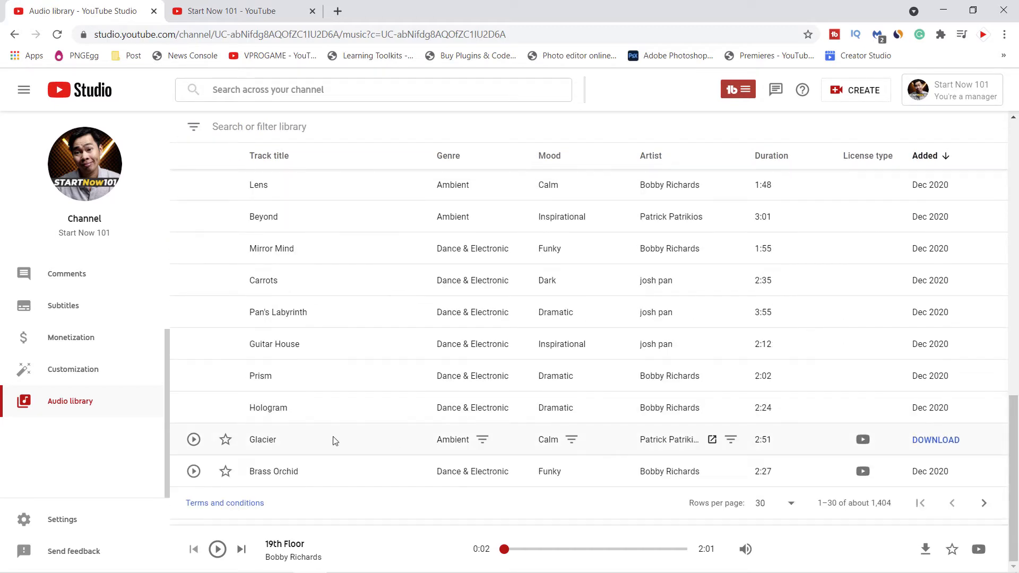
scroll(617, 366, up, 20)
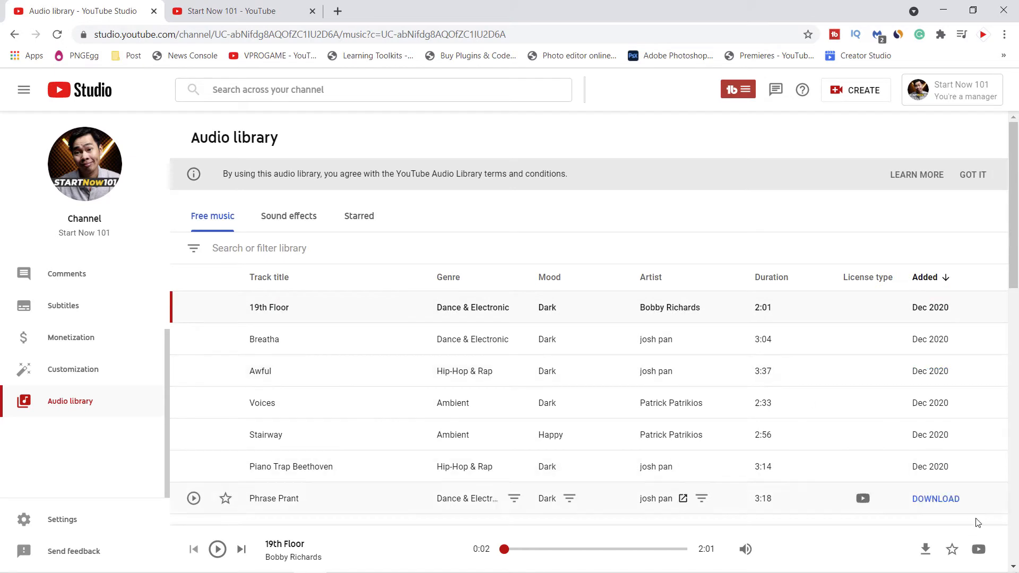
Preview the first Kids Playing sound effect and view the starred tracks
click(285, 226)
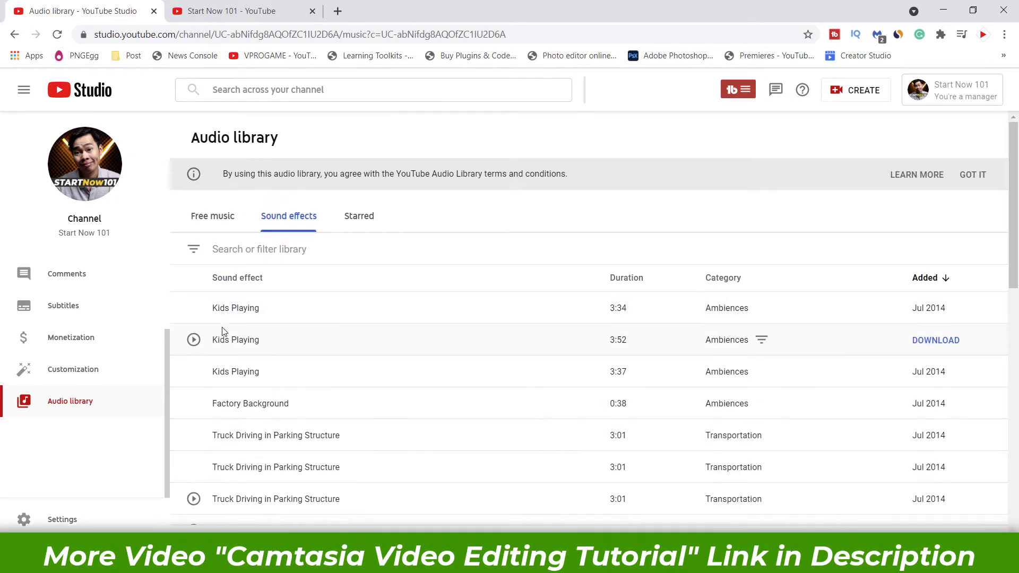
click(194, 309)
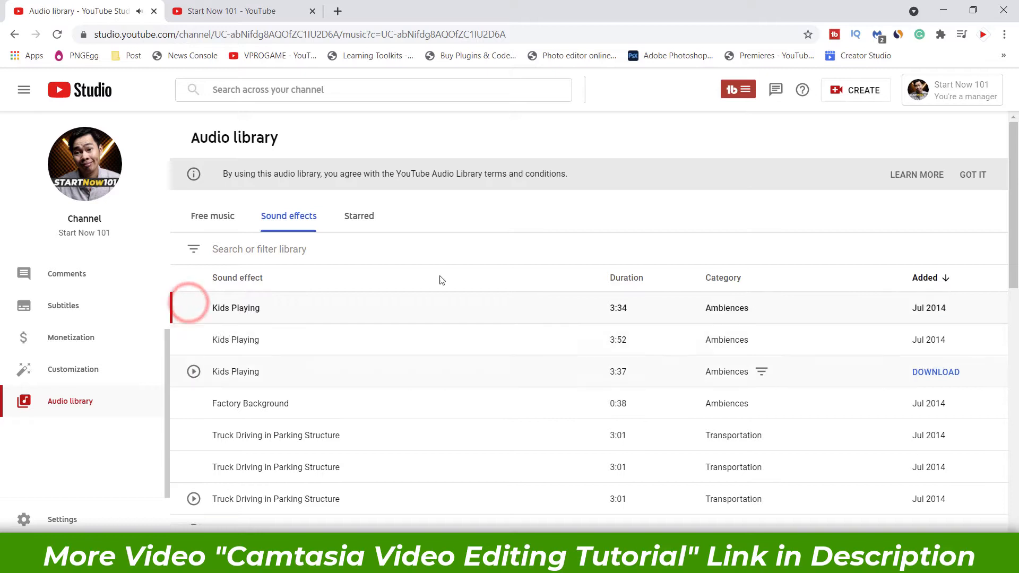
click(347, 214)
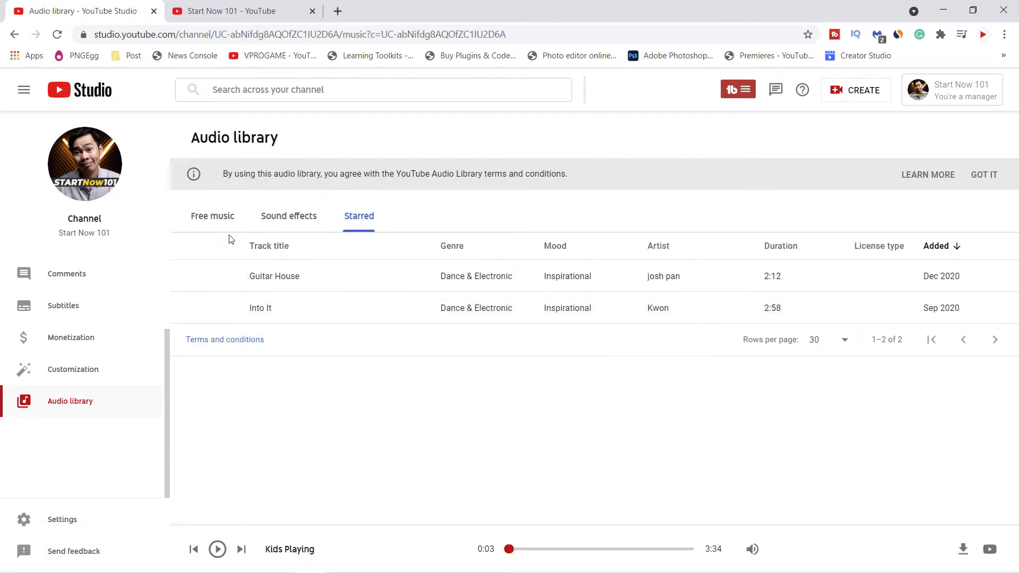
Return to the free music collection and look through its tracks and their license types
click(208, 218)
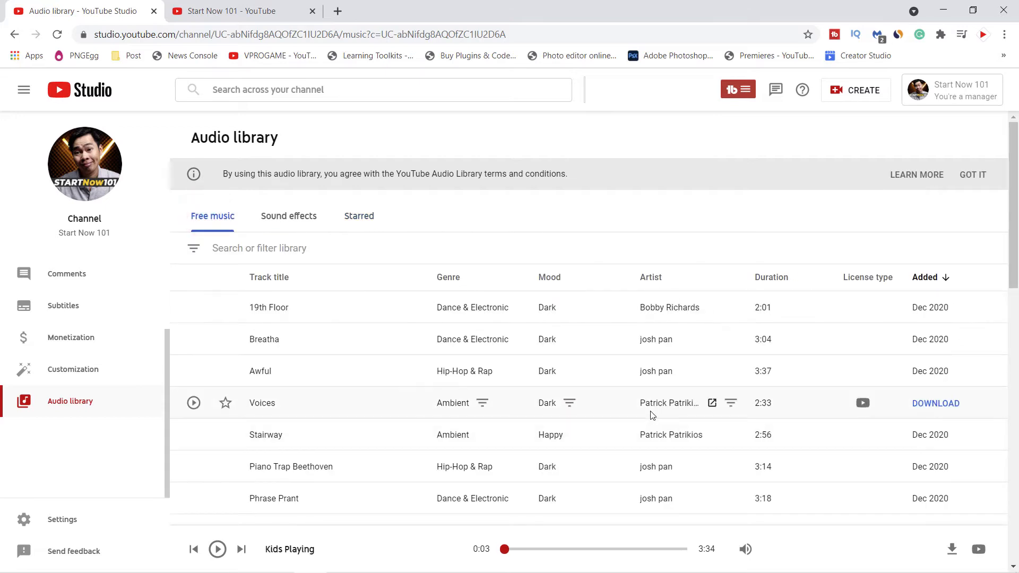
scroll(651, 416, down, 1)
scroll(651, 416, down, 10)
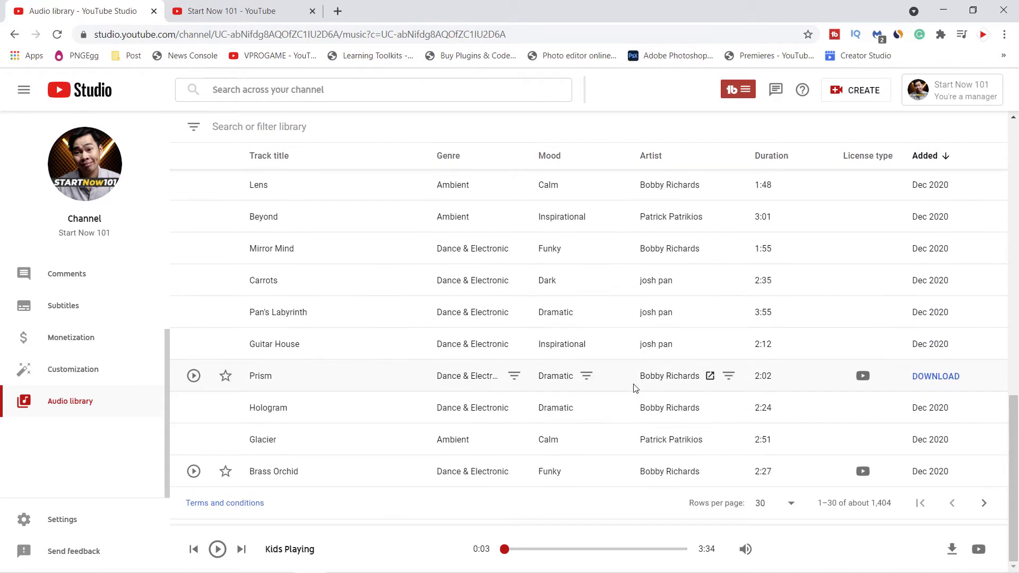
scroll(596, 385, up, 14)
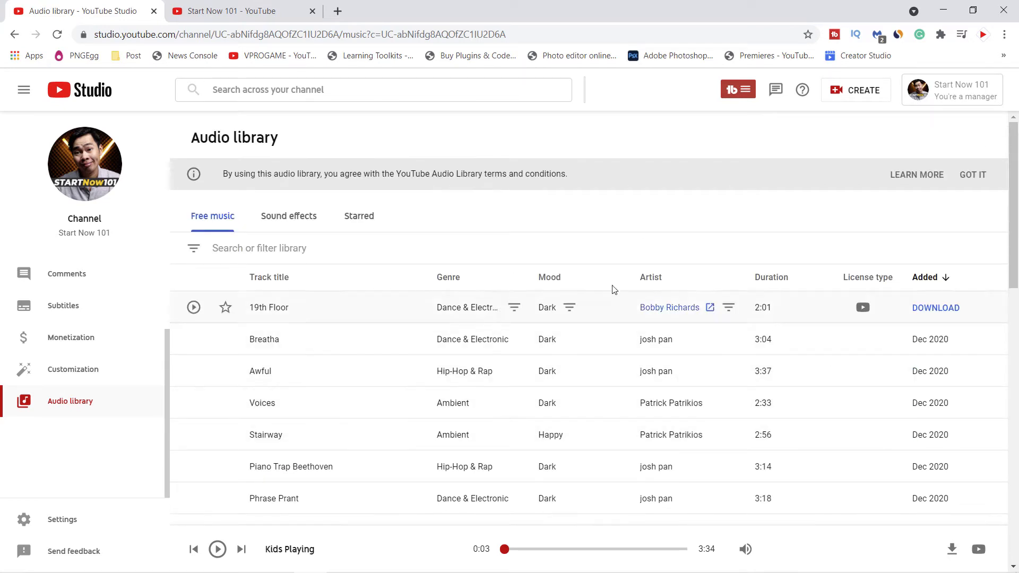
mouse_move(880, 305)
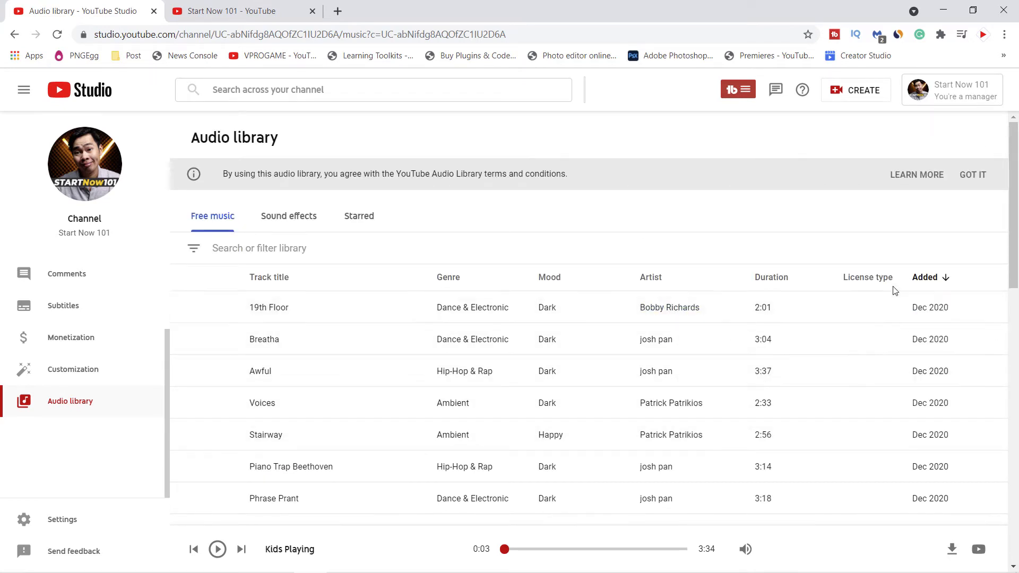
scroll(928, 374, down, 1)
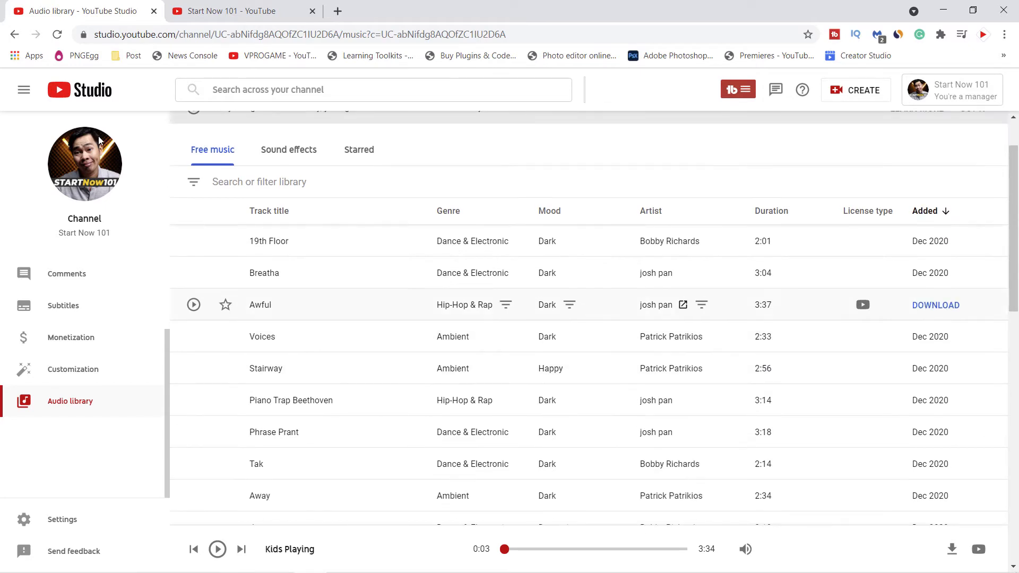
Filter the free music by Attribution required and review the license attribution text of Merry Go - Silent Film Light
click(193, 184)
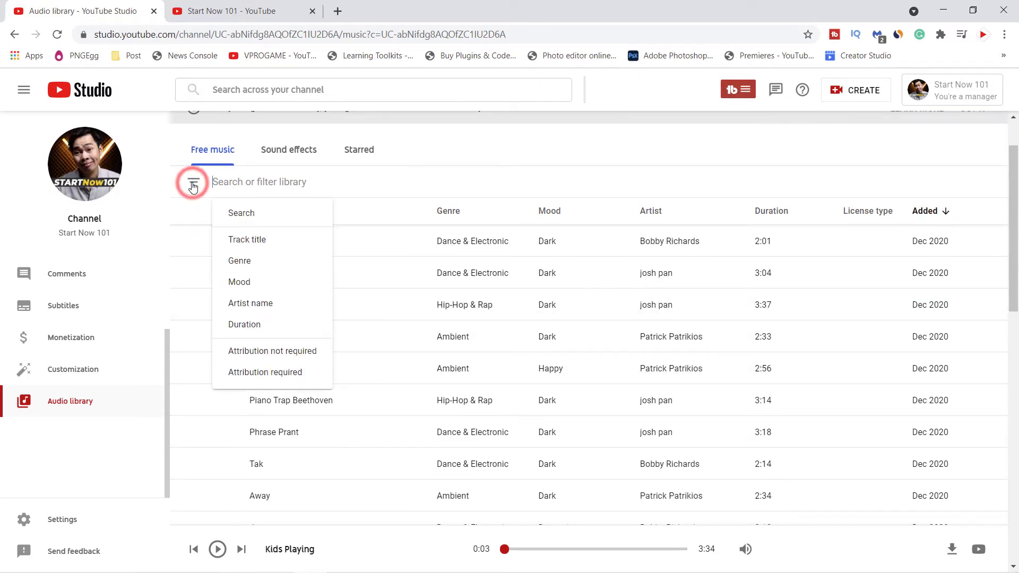
click(282, 374)
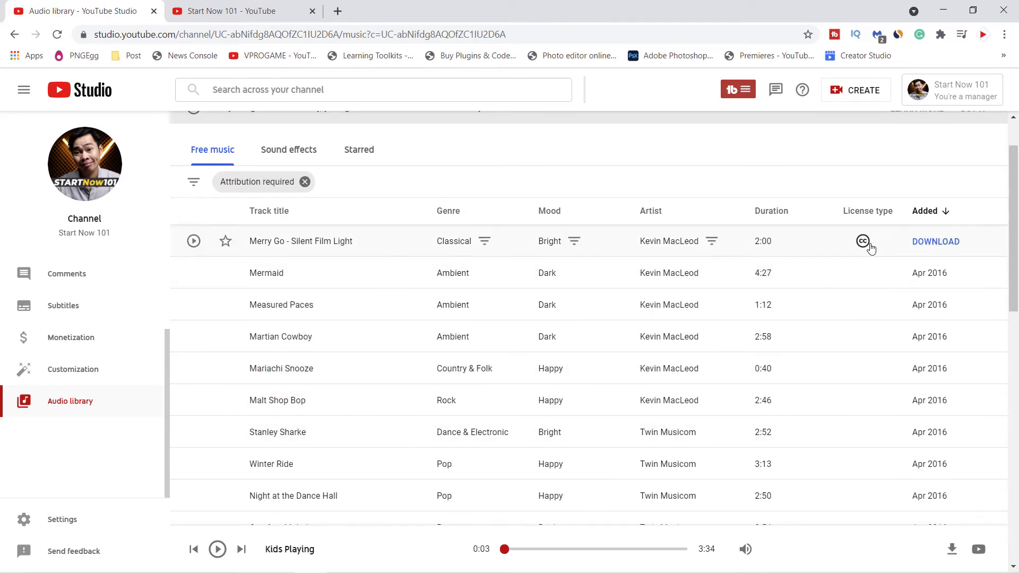
mouse_move(863, 243)
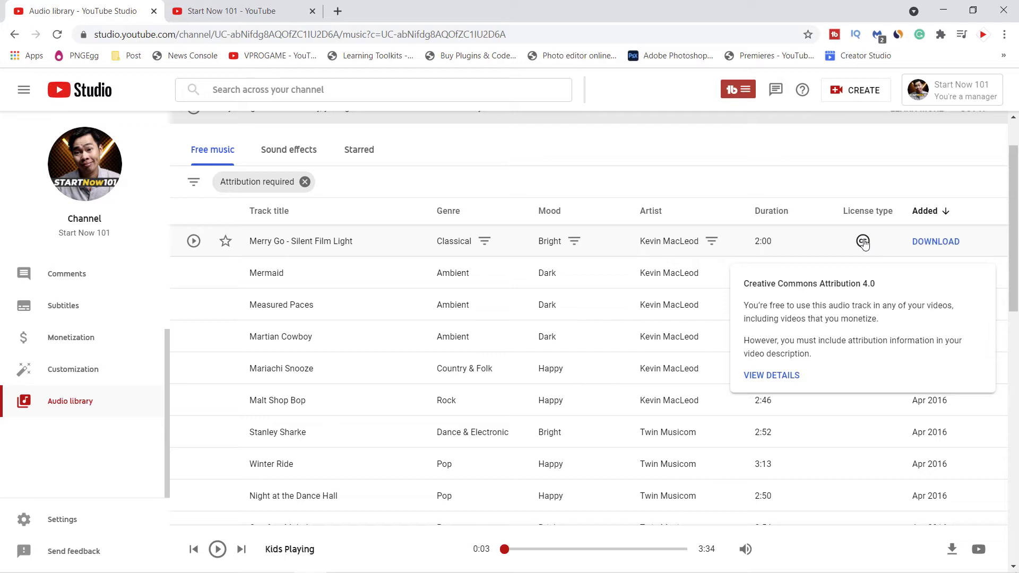
click(864, 242)
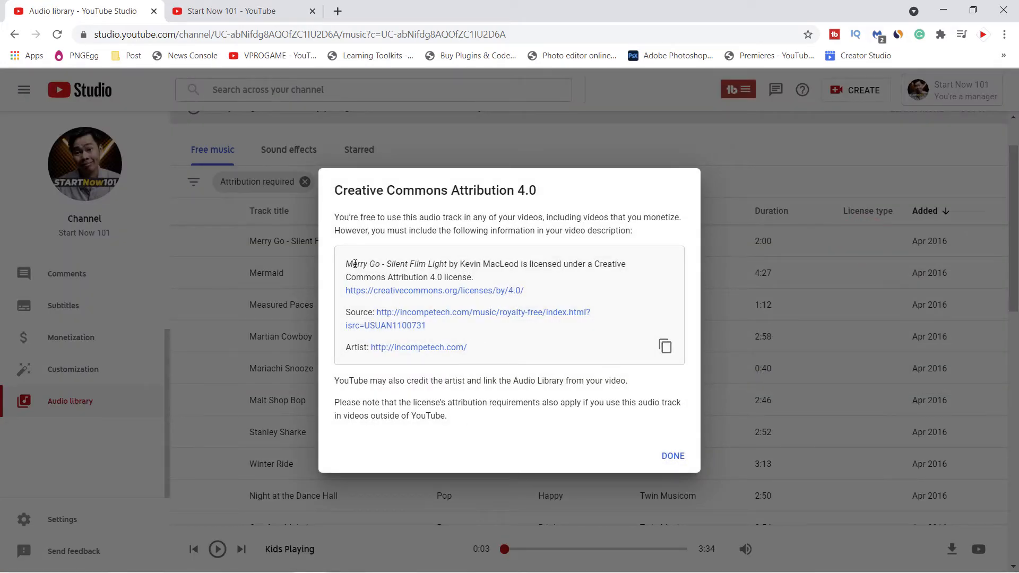
drag(348, 261, 488, 365)
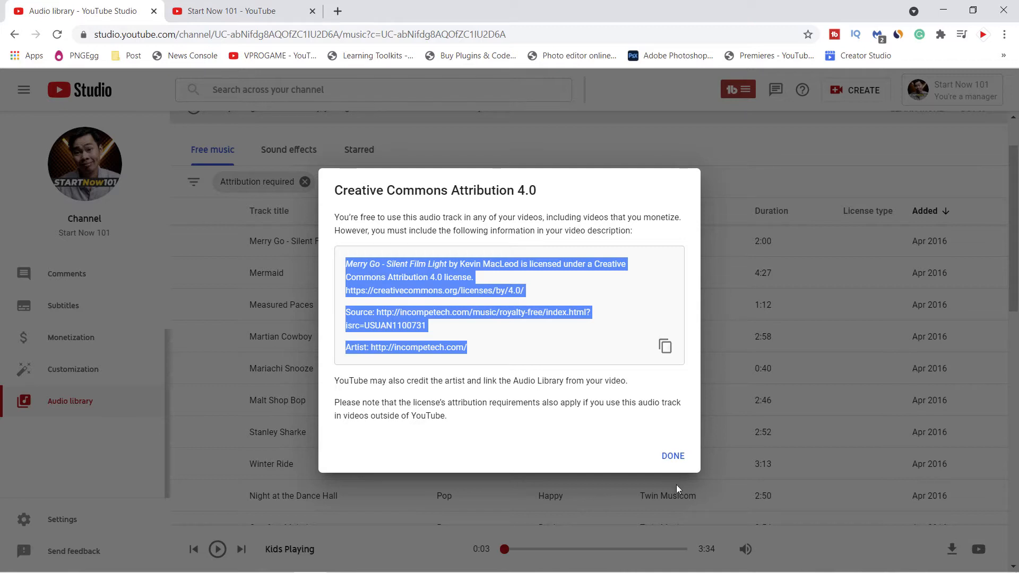
click(673, 457)
Replace the current filter with Attribution not required and browse the matching tracks
click(304, 182)
click(194, 183)
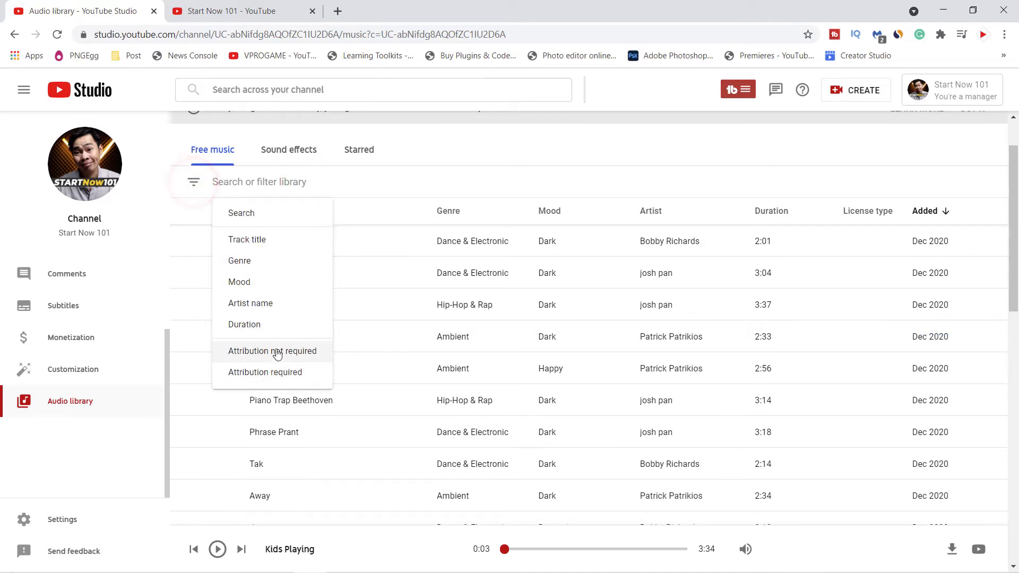
click(313, 352)
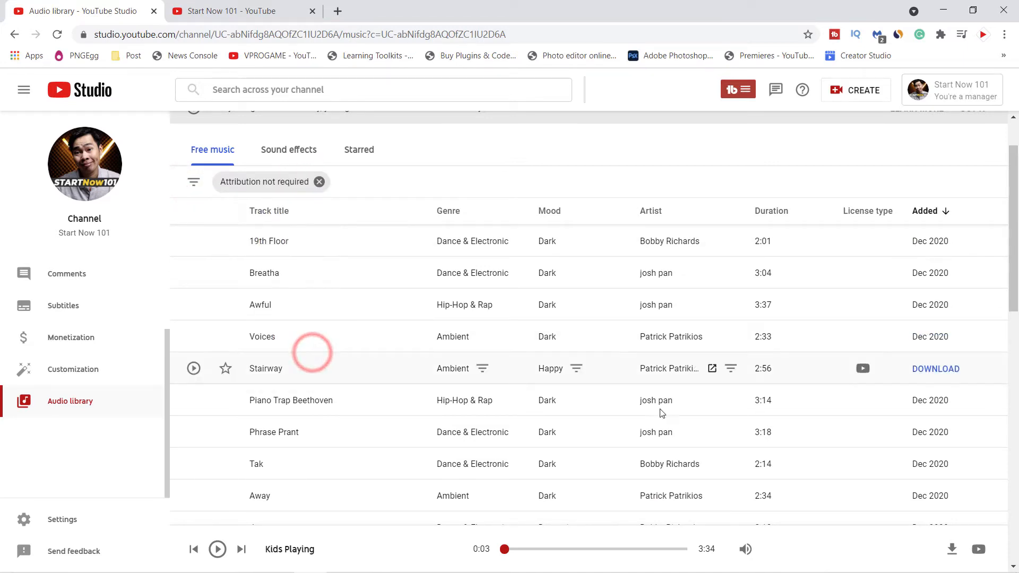
scroll(772, 415, down, 14)
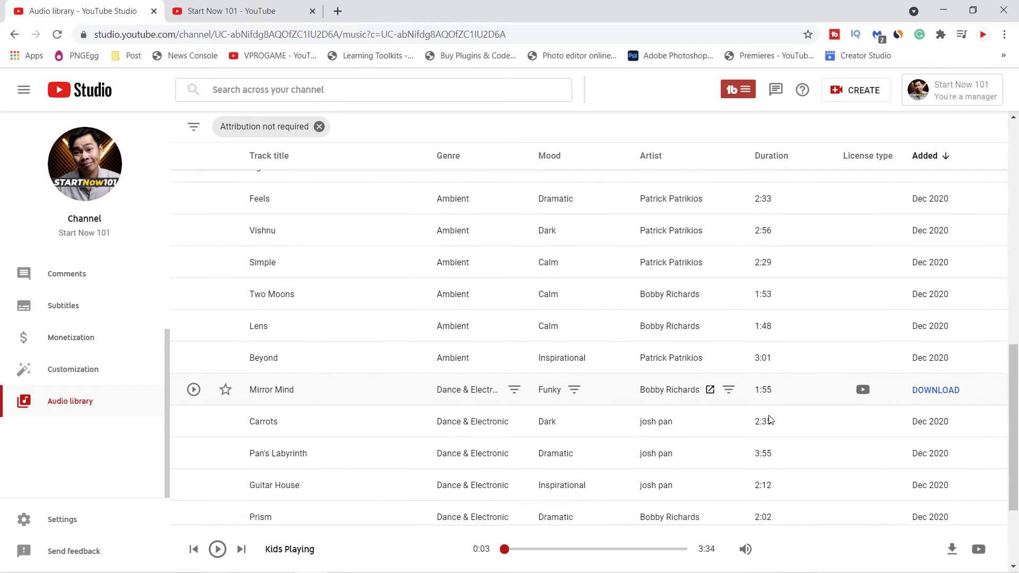
scroll(769, 416, up, 10)
scroll(772, 418, up, 5)
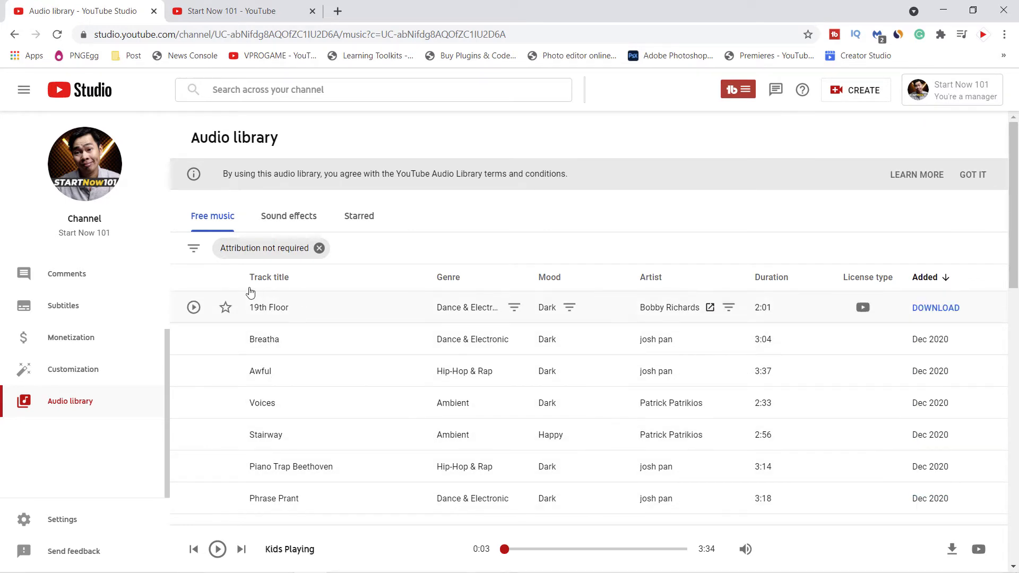
Sort the tracks by title in ascending order and preview (I've Got A) Baby Sister
click(279, 280)
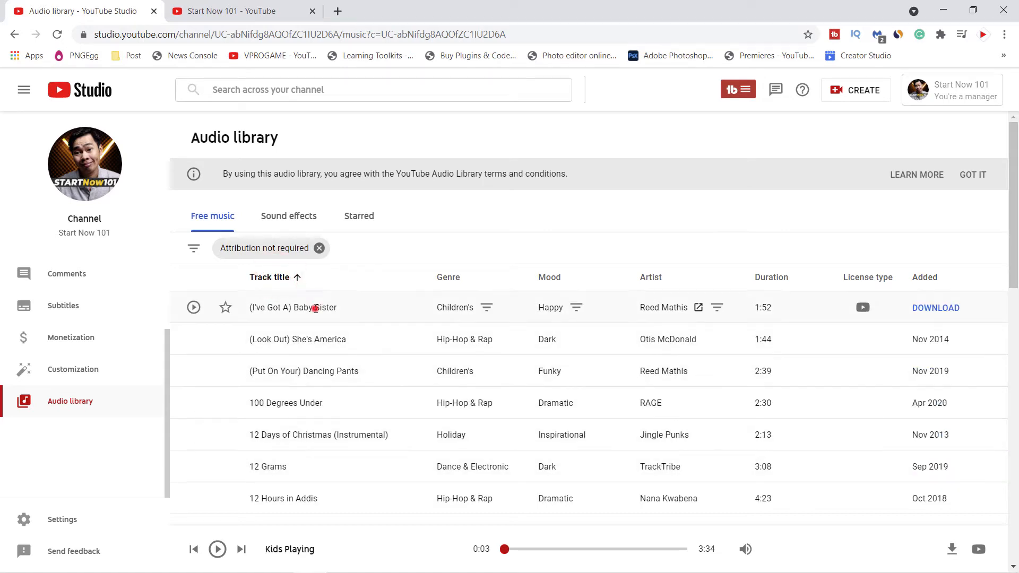
click(193, 308)
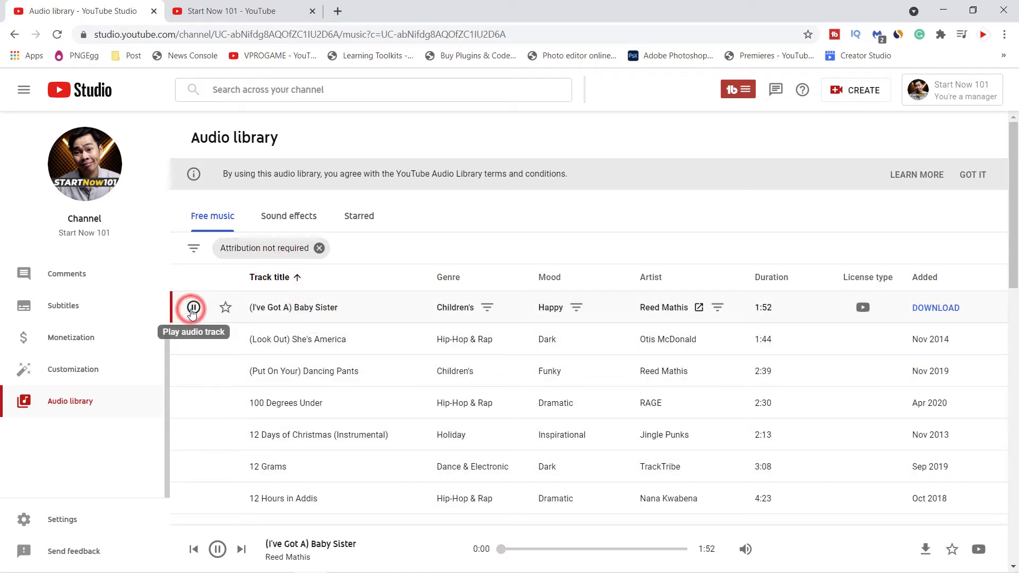
click(193, 309)
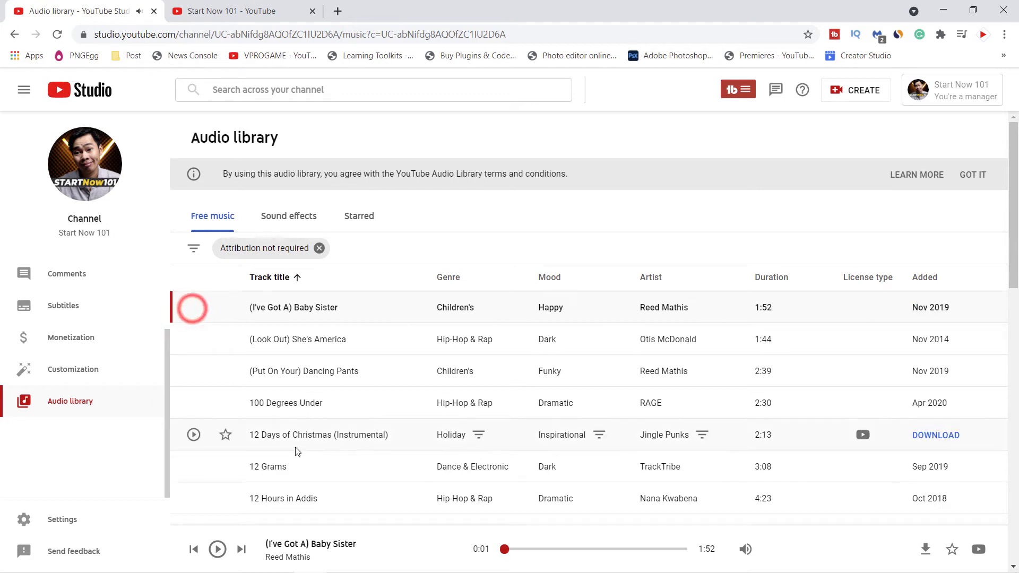
Preview the track 1812 Overture by U.S. Army Band and download it
scroll(329, 419, down, 4)
click(193, 395)
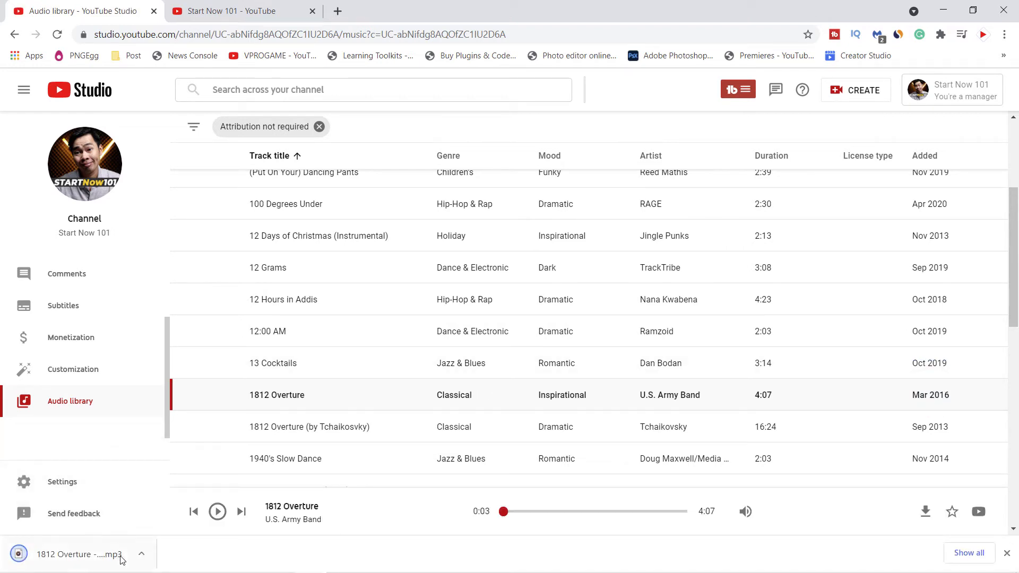
Show the downloaded 1812 Overture file in its folder and move it to the new Video folder in OneDrive
click(141, 553)
click(185, 509)
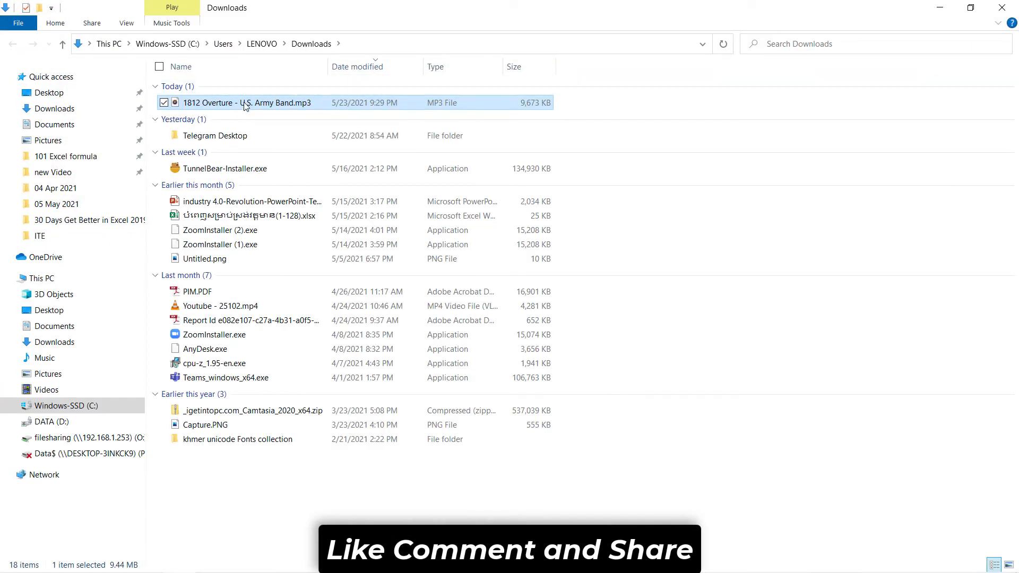
right_click(244, 102)
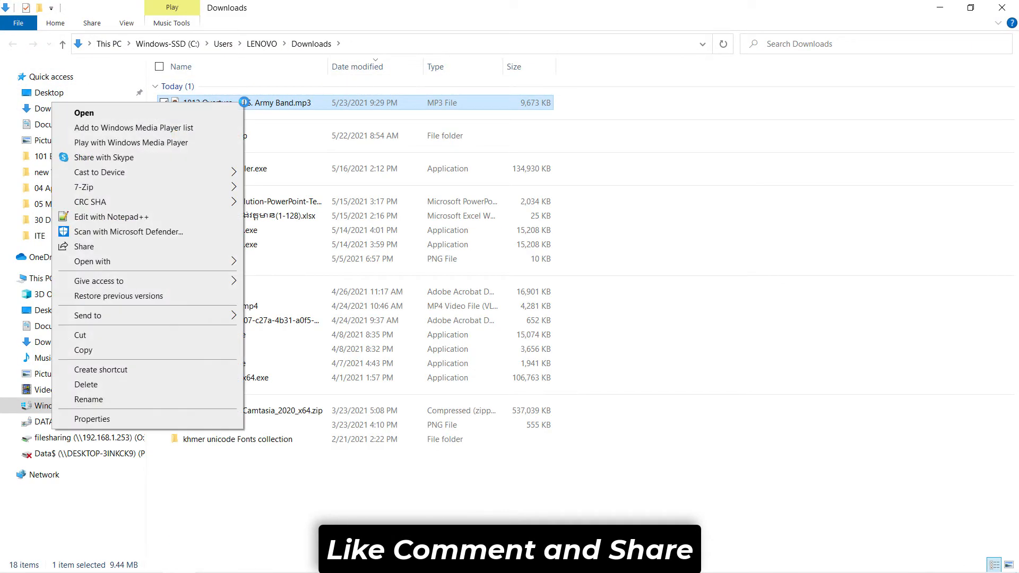
click(121, 334)
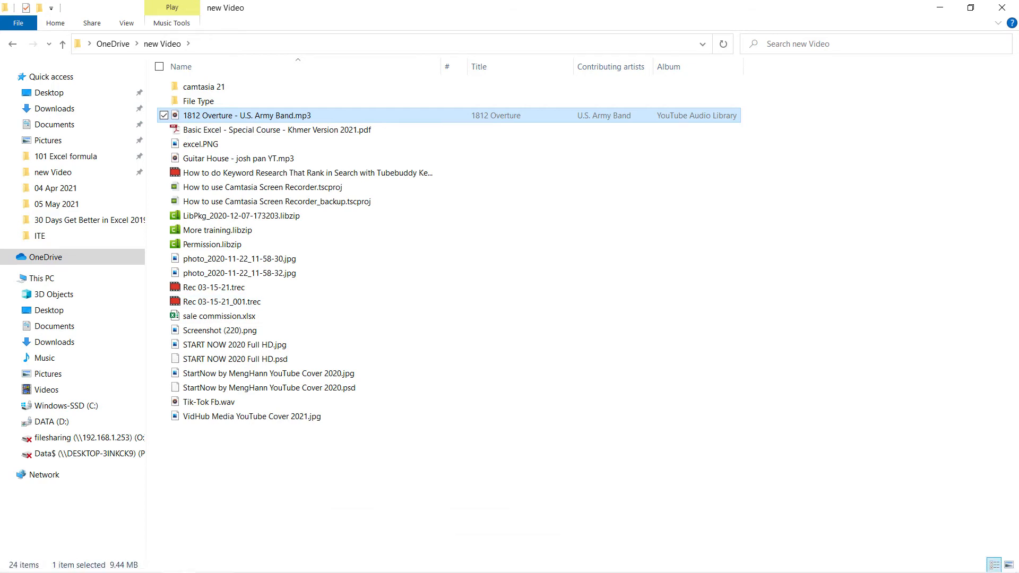
Launch Camtasia 2020 and create a new project
click(15, 560)
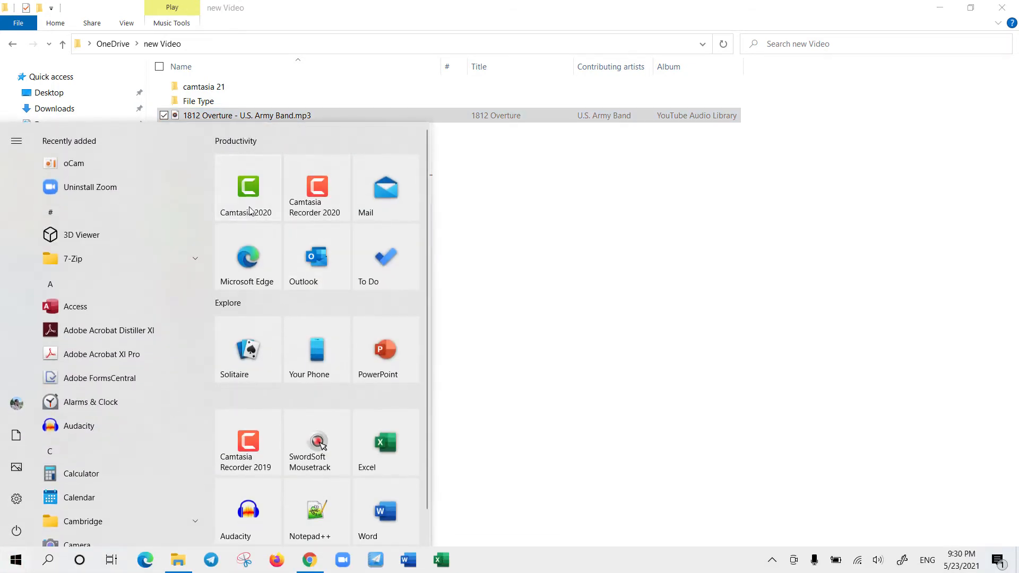
click(250, 211)
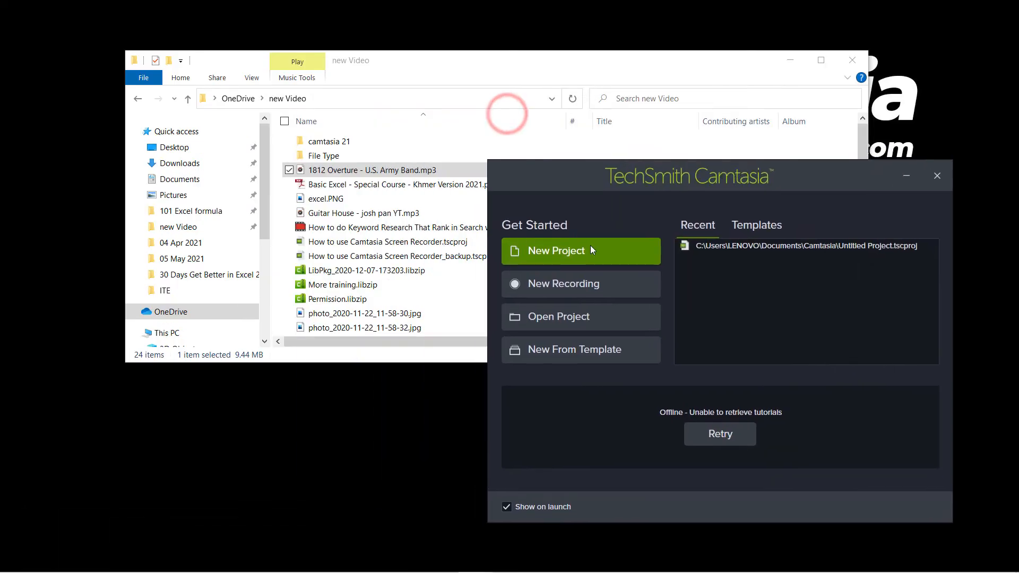
click(555, 257)
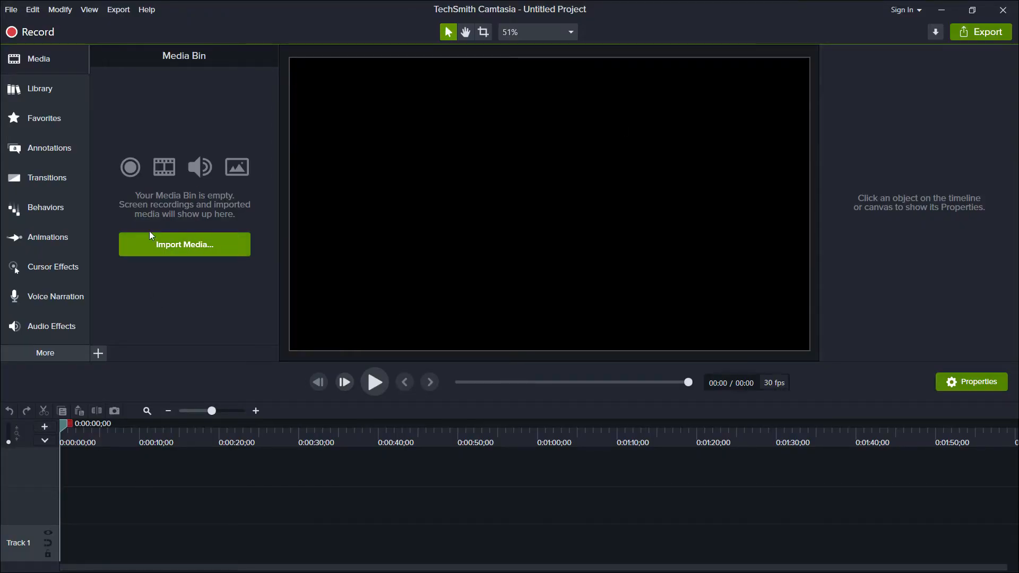
Arrange Camtasia and File Explorer side by side, and add the "How to do Keyword Research That Rank in Search" recording to the timeline on Track 2
key(super+Right)
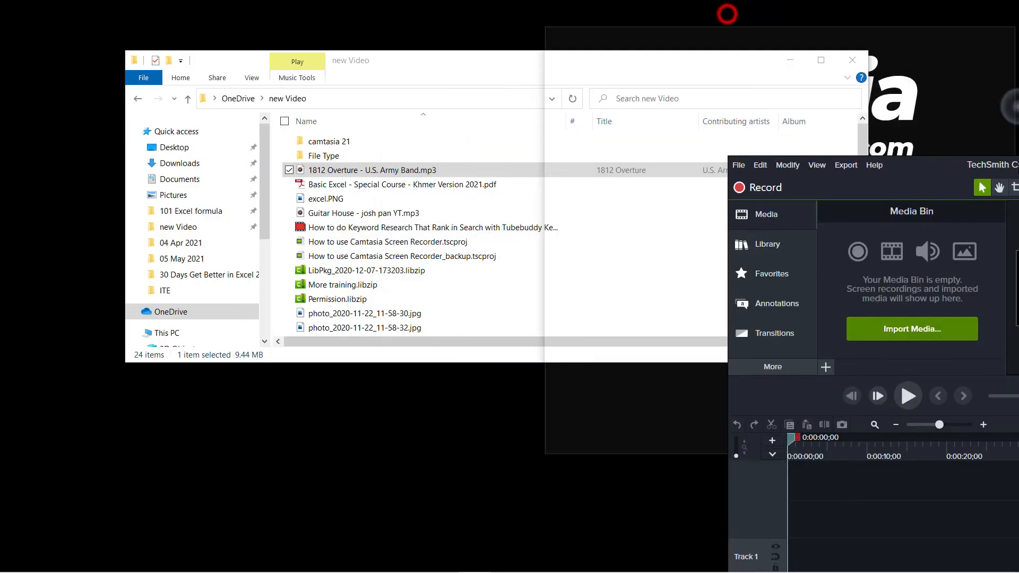
click(148, 222)
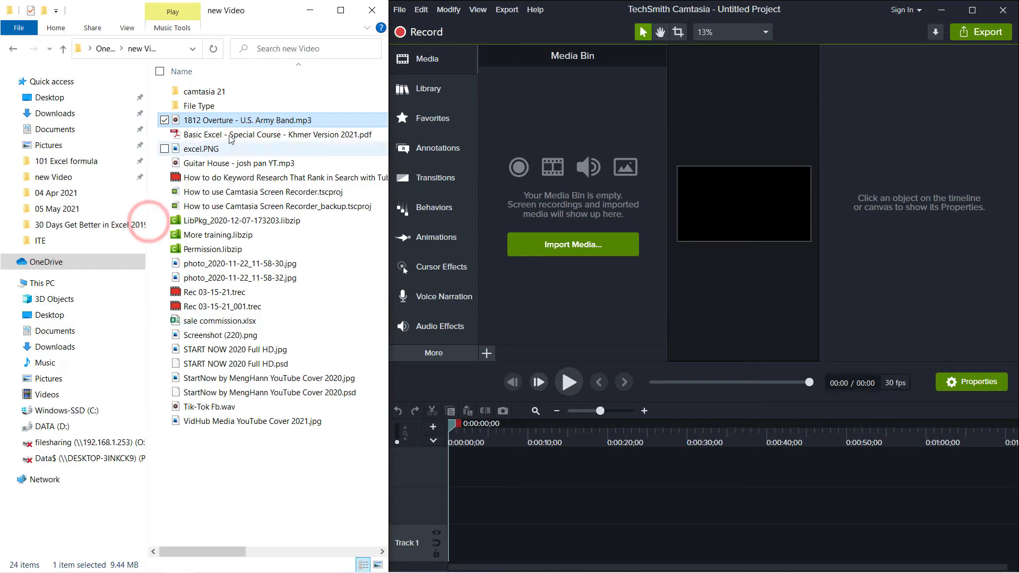
drag(222, 178, 495, 504)
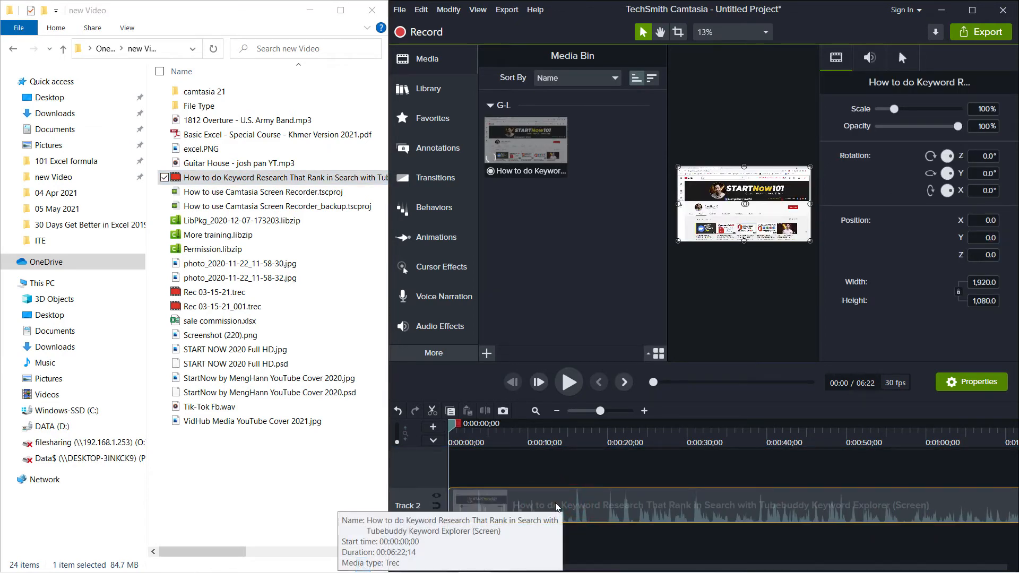
Separate the audio and video of the Track 2 recording and delete its audio clip on Track 3
right_click(556, 508)
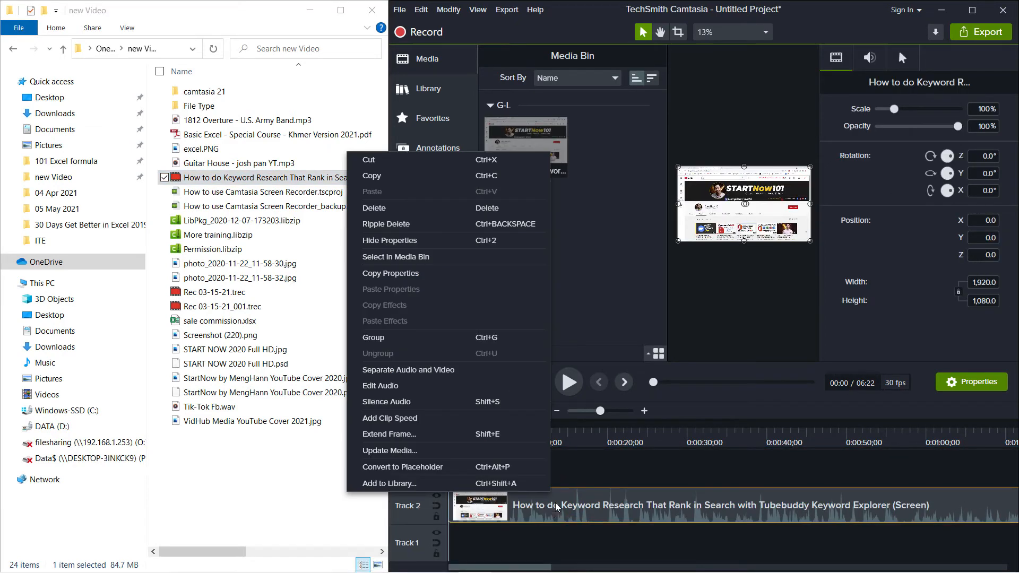
click(433, 371)
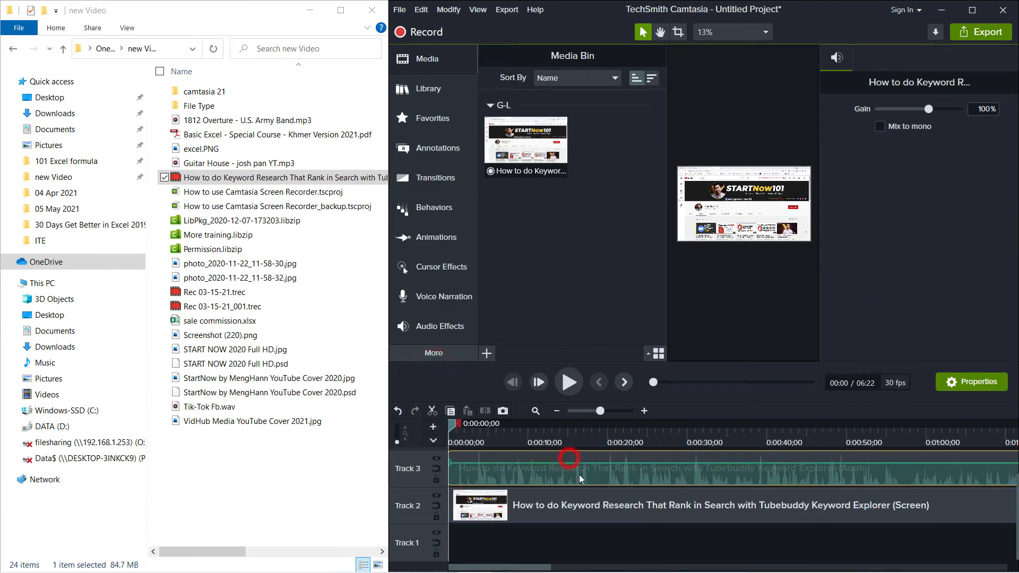
key(Delete)
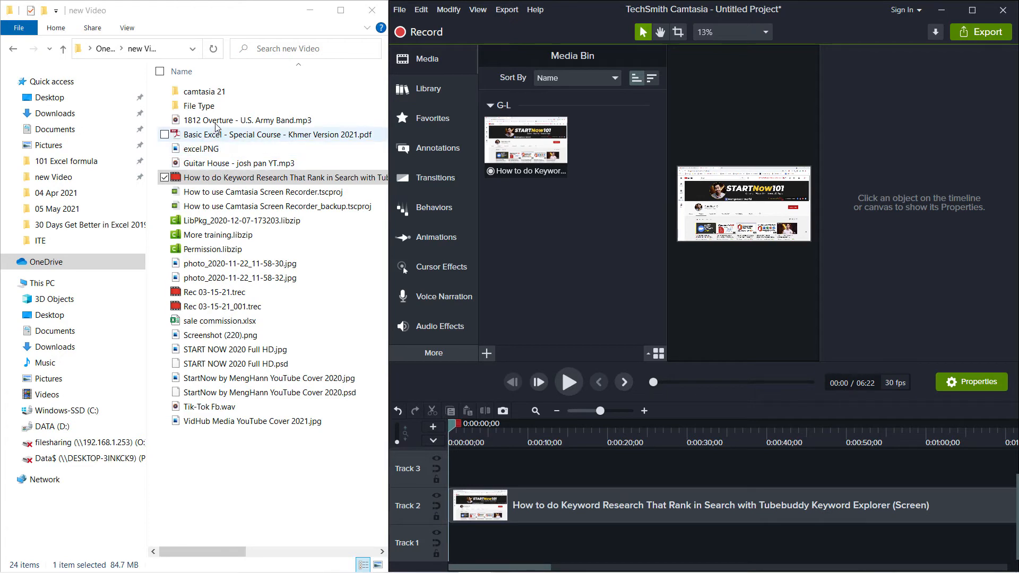
Add "1812 Overture - U.S. Army Band.mp3" at the start of Track 1, maximize Camtasia, and play the opening seconds
drag(222, 121, 502, 552)
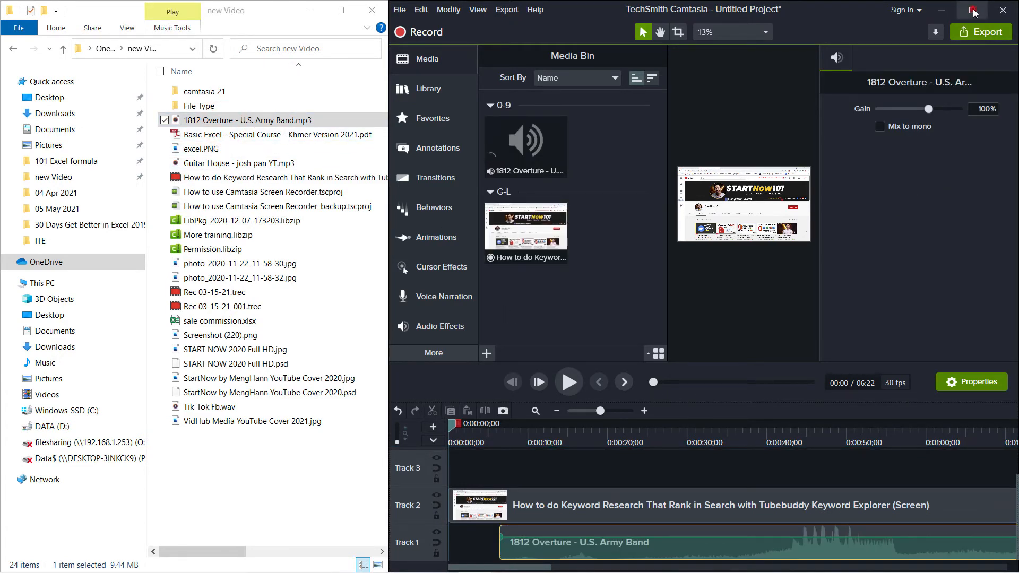
click(973, 11)
drag(604, 552, 552, 551)
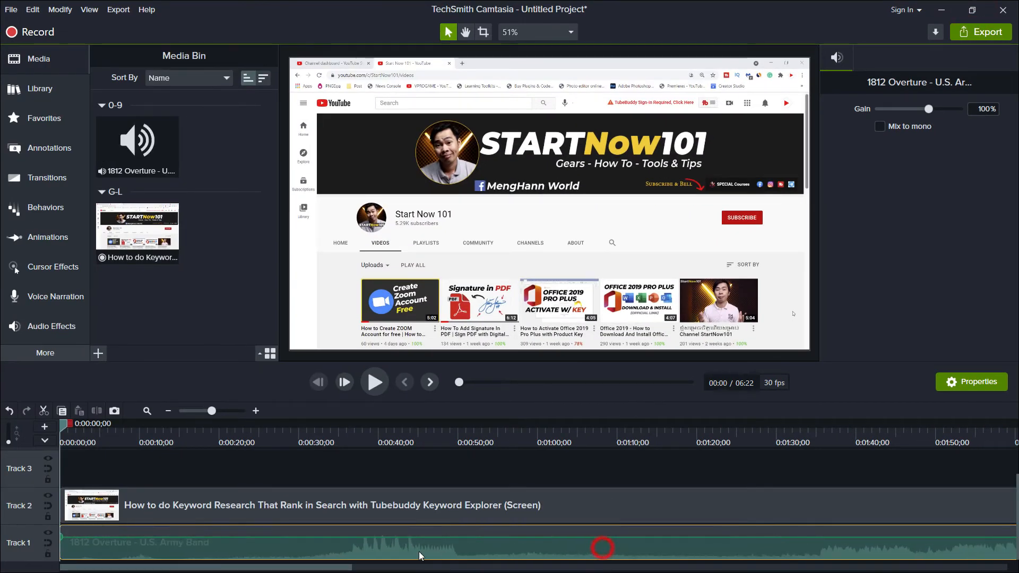
click(366, 385)
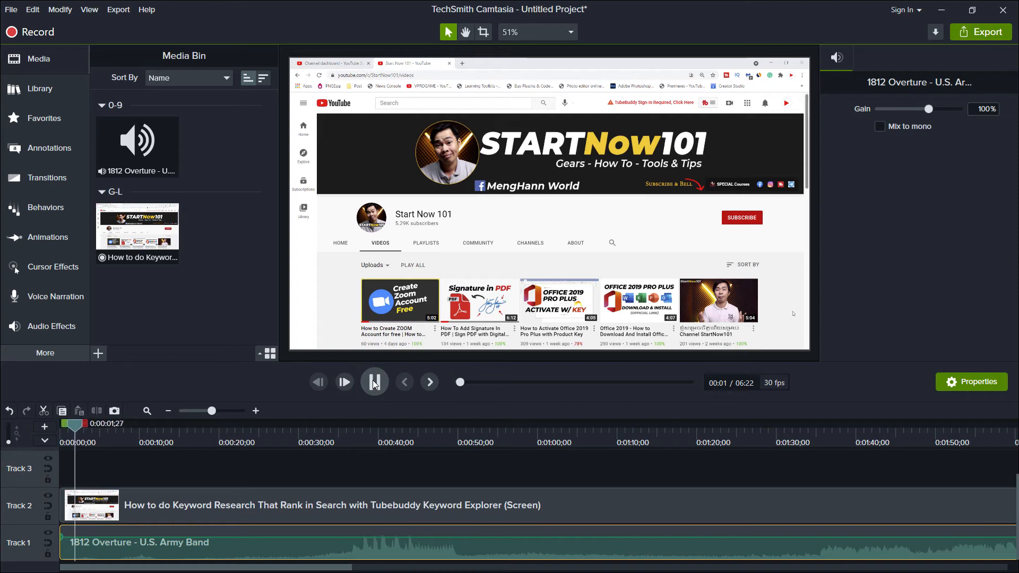
click(374, 383)
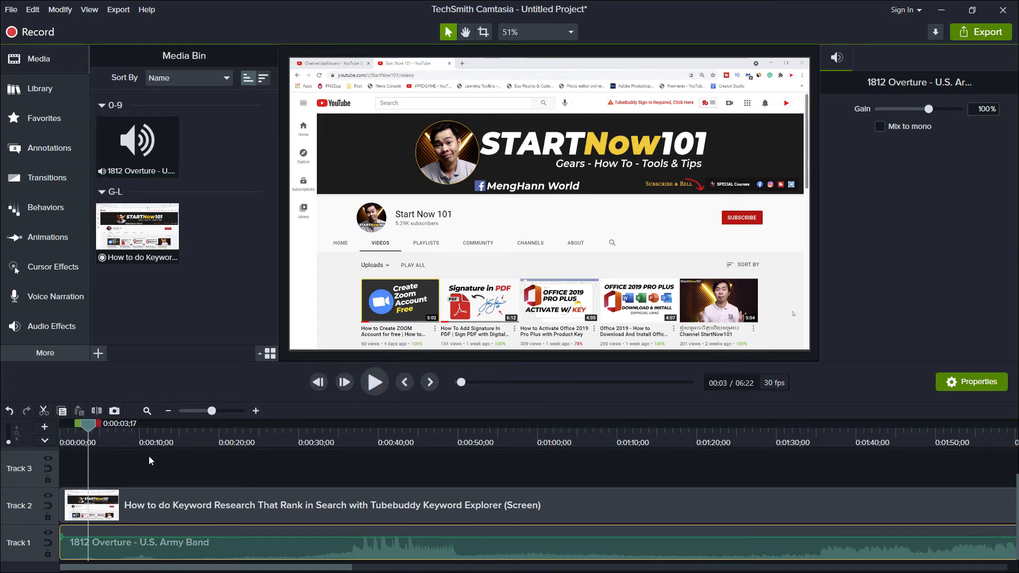
Delete the soundless recording from Track 2 and add the original recording with its audio from the Media Bin in its place
click(166, 496)
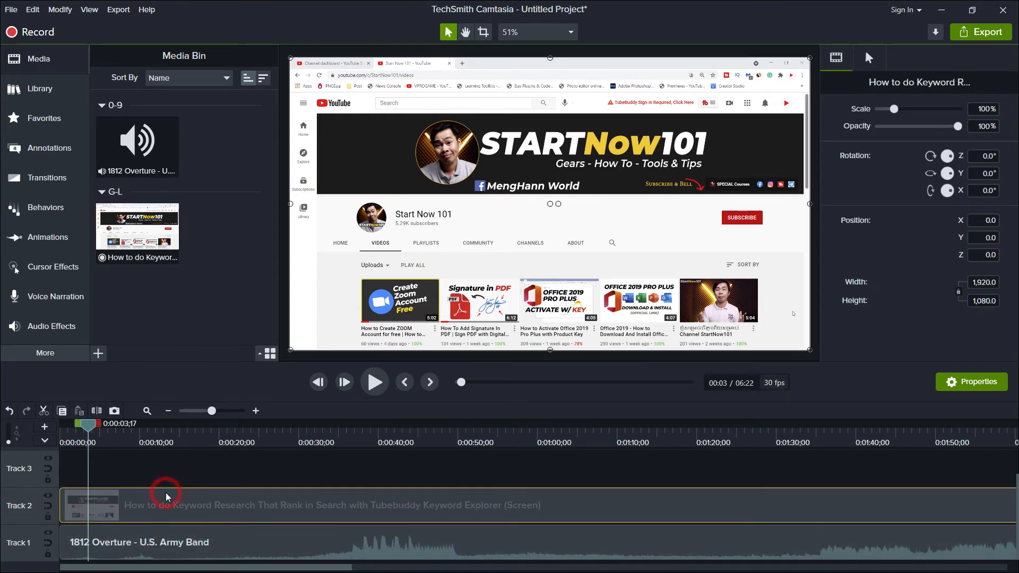
key(Delete)
drag(157, 235, 159, 504)
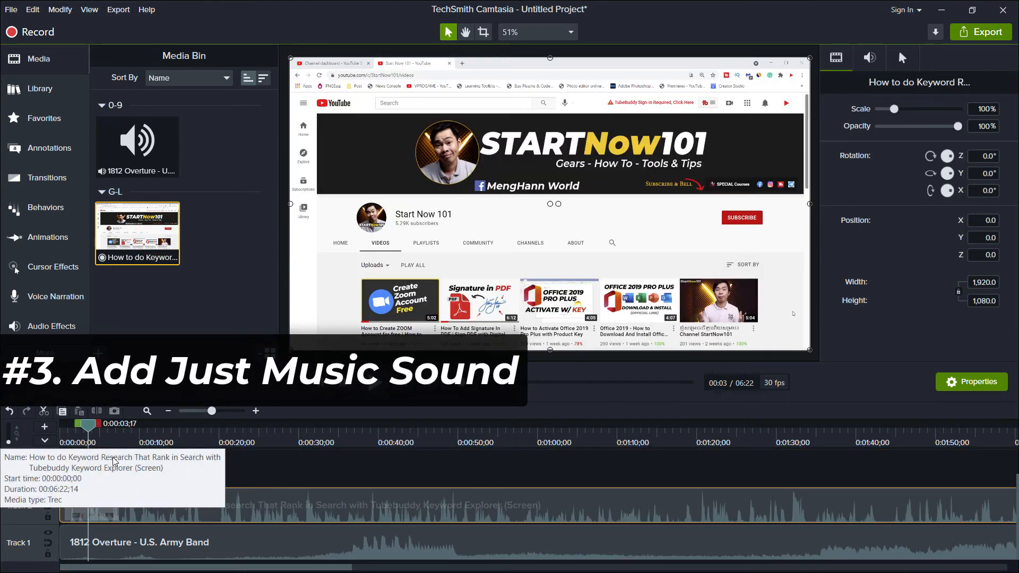
Set the gain of the 1812 Overture clip to 10% and play the mix from about 0:25
drag(88, 427, 264, 468)
click(387, 548)
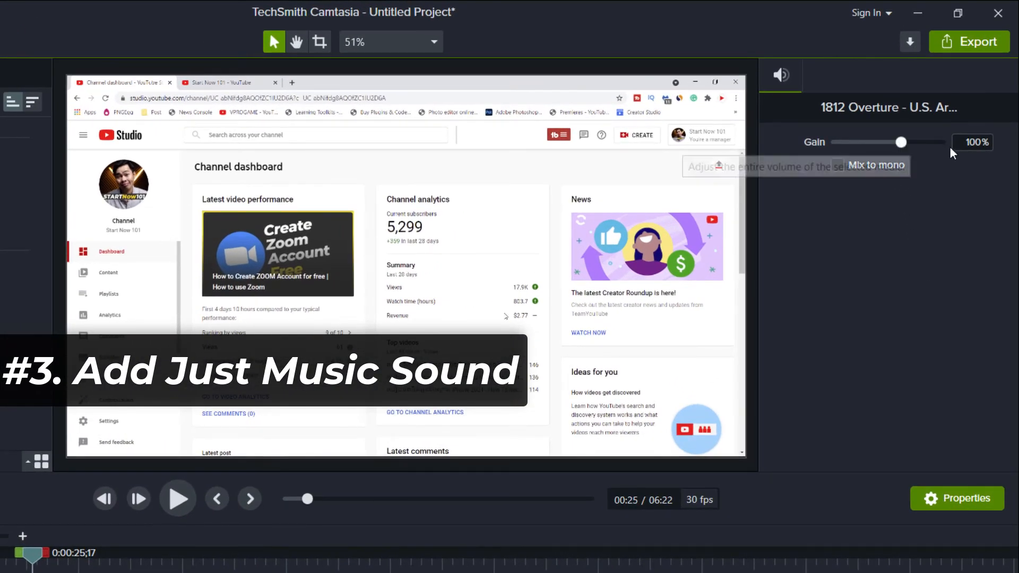
click(988, 142)
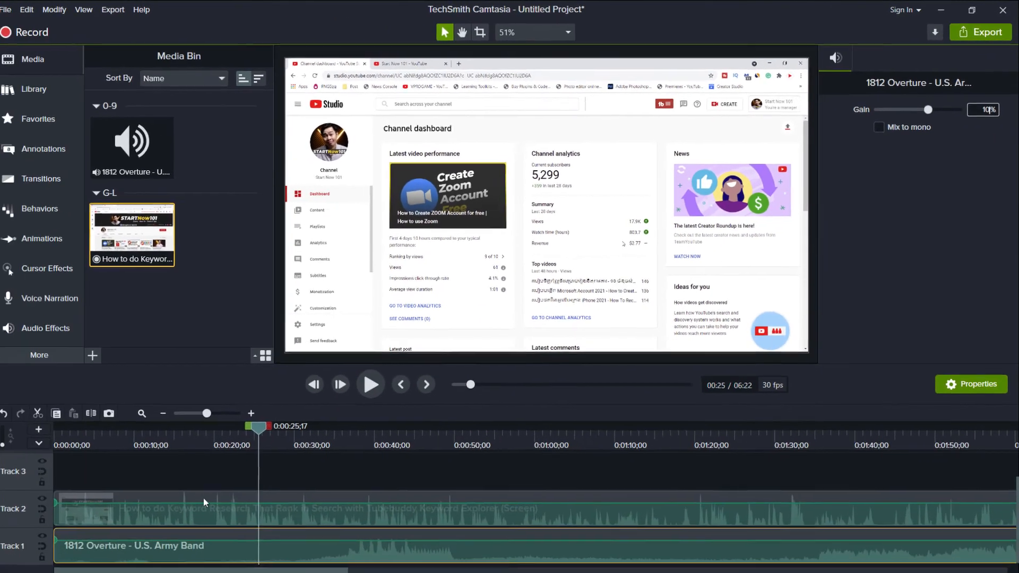
click(285, 462)
click(376, 382)
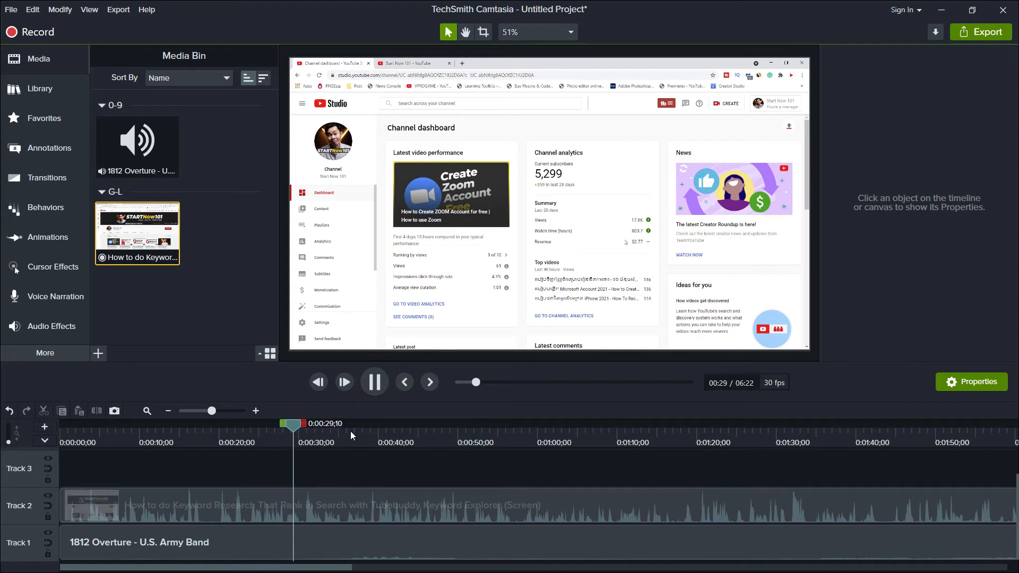
click(375, 383)
click(384, 544)
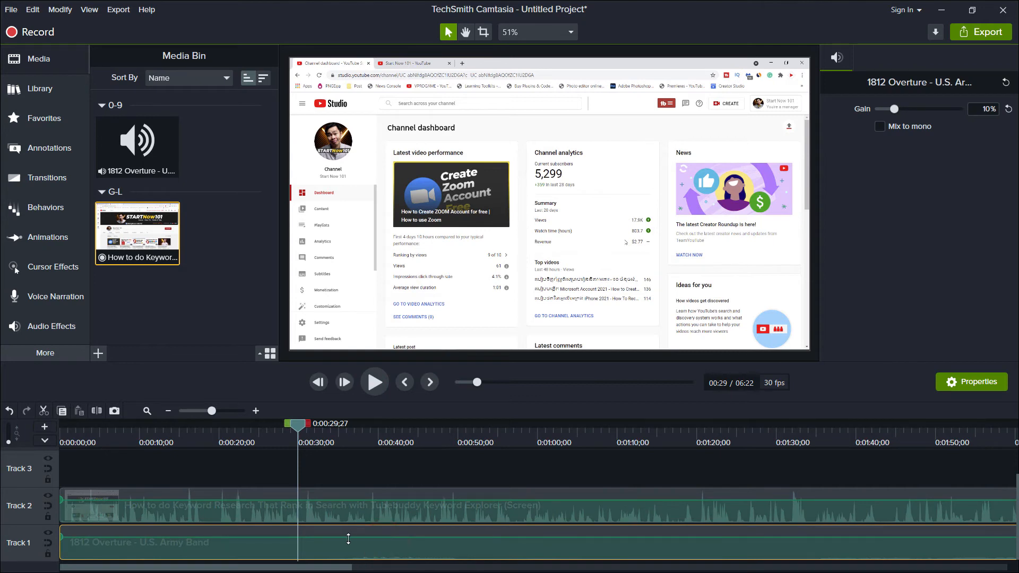
Silence the audio of the recording on Track 2 and play the timeline up to about 0:42
click(67, 509)
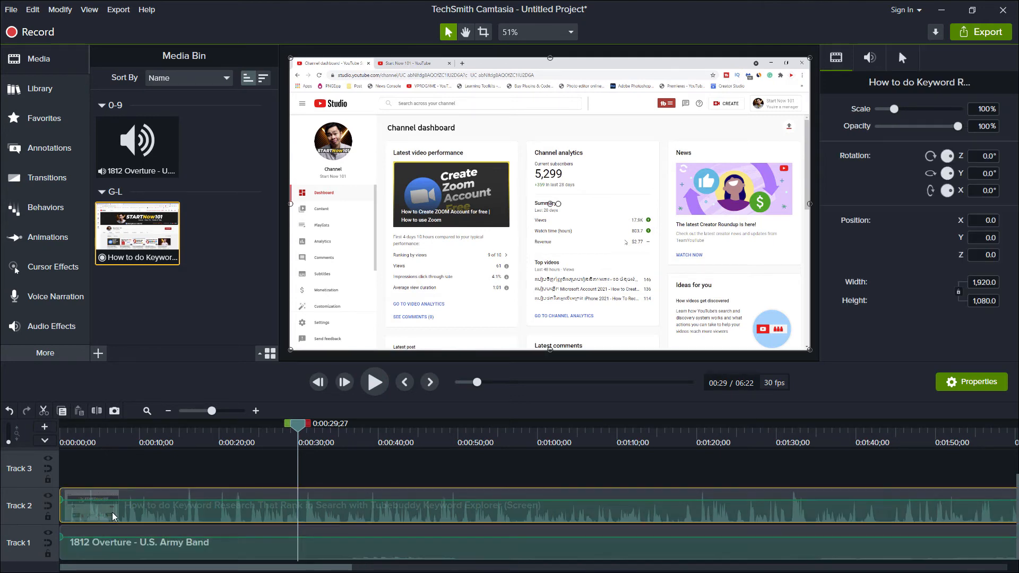
right_click(117, 507)
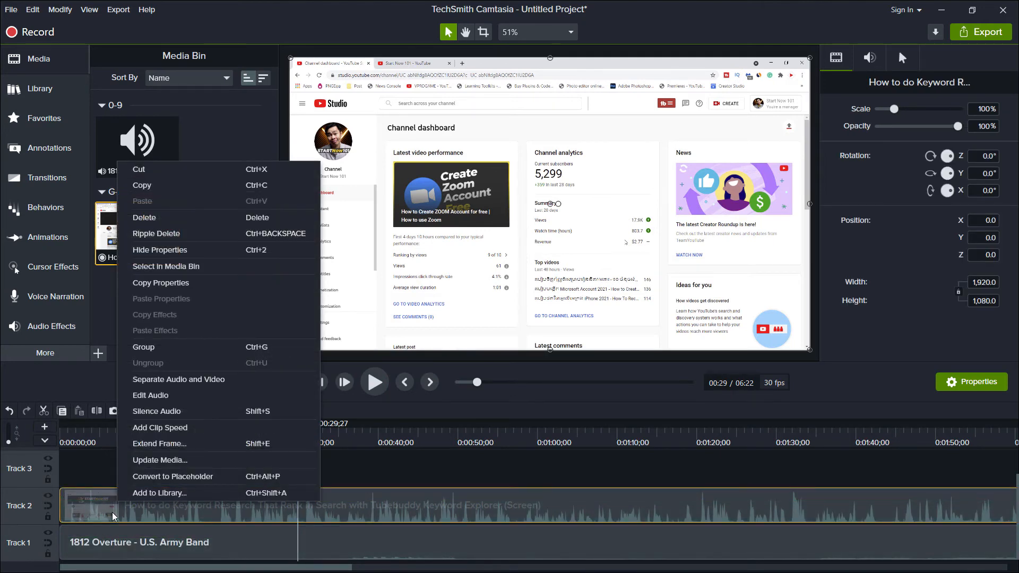
click(193, 412)
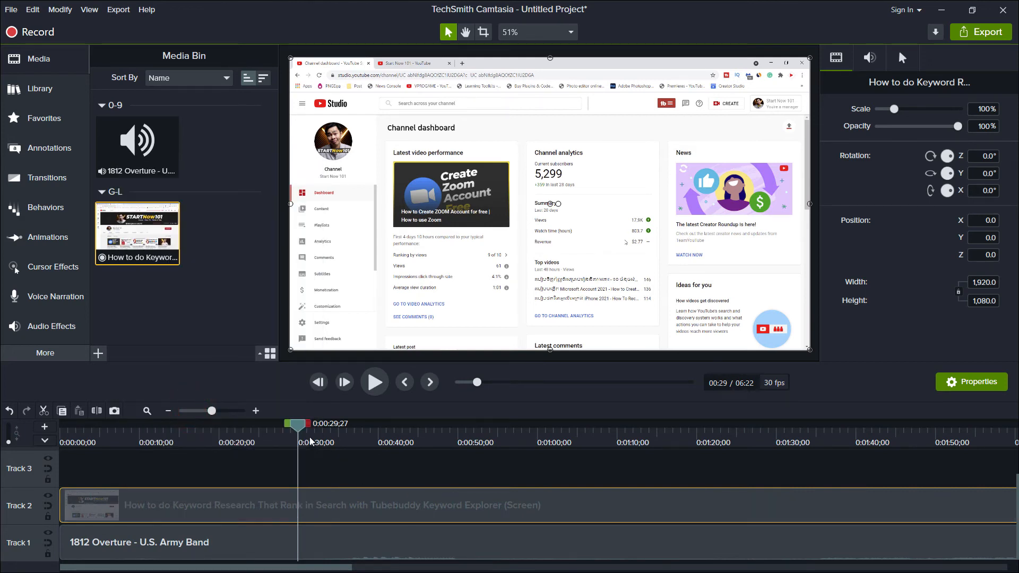
drag(306, 427, 353, 424)
key(space)
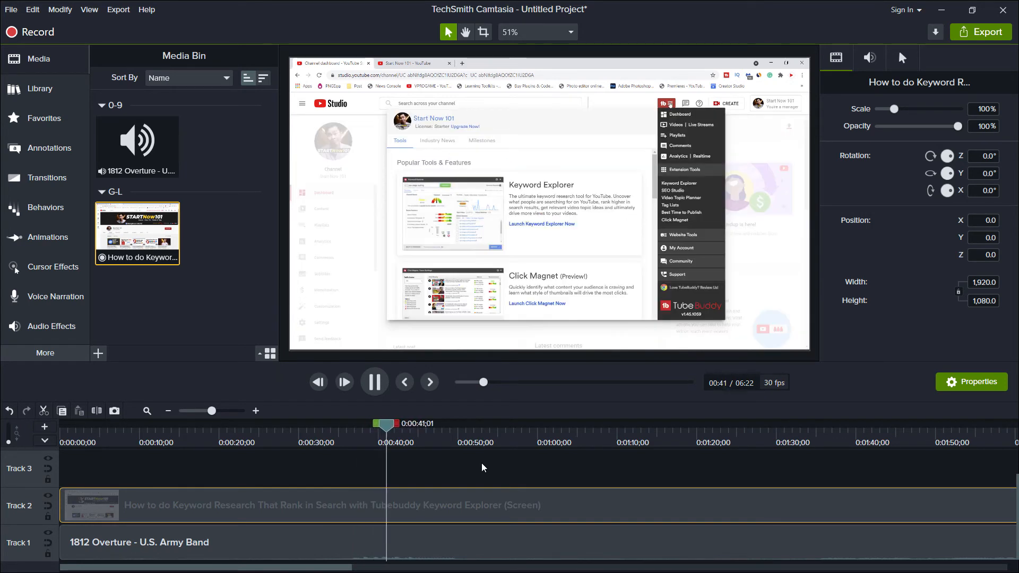
key(space)
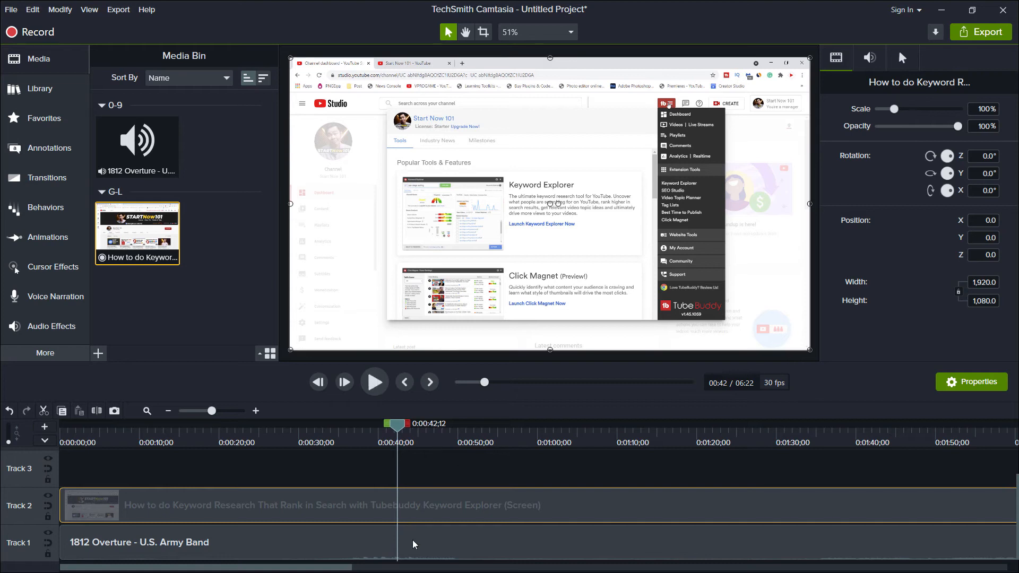
Set the gain of the 1812 Overture clip to 20% and play the timeline from about 0:37
click(413, 544)
double_click(975, 109)
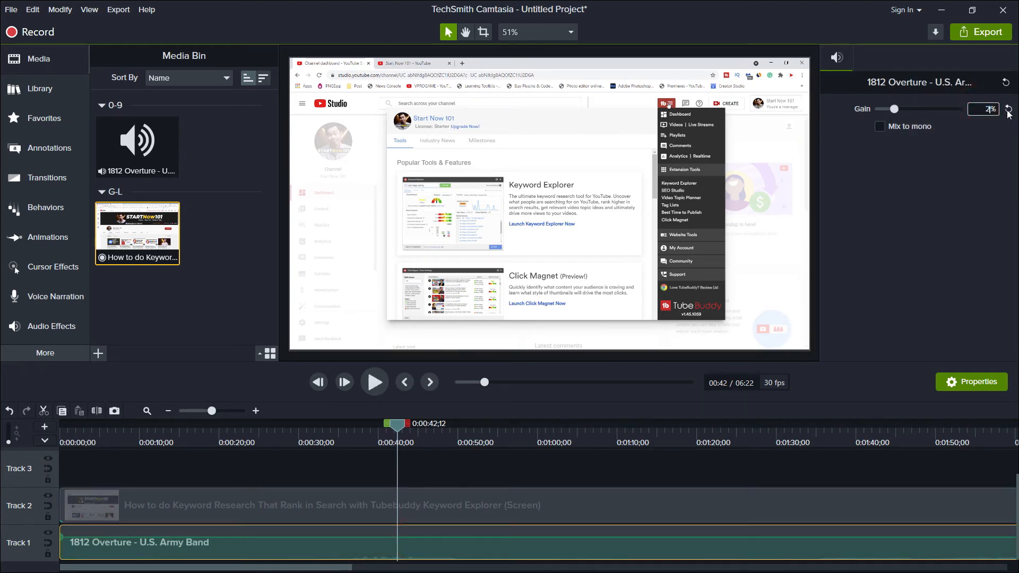
text(20)
key(Return)
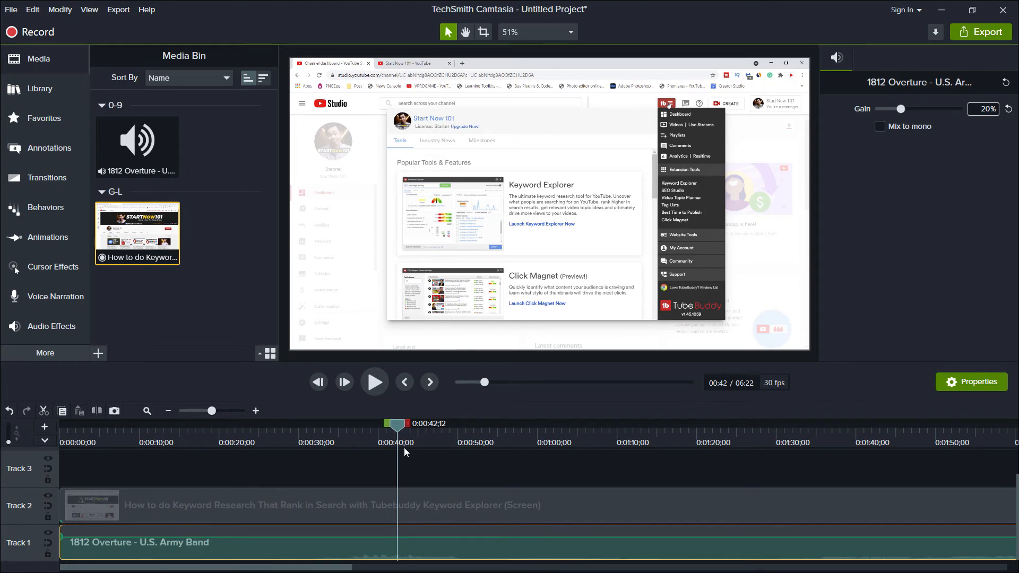
drag(401, 422, 359, 433)
key(space)
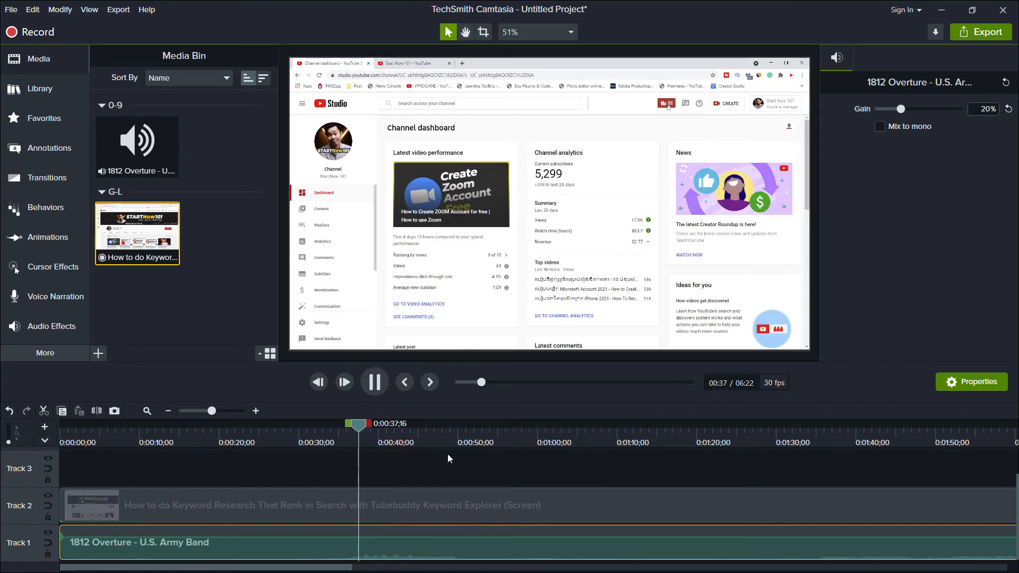
Add the adjusted 1812 Overture clip to the Default library under its existing name and check it there
right_click(435, 551)
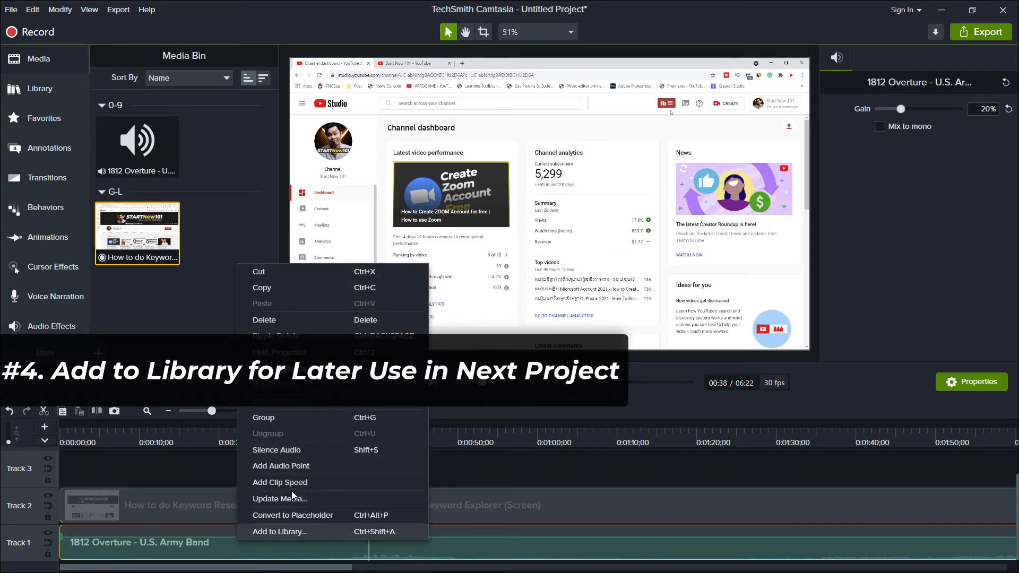
click(283, 533)
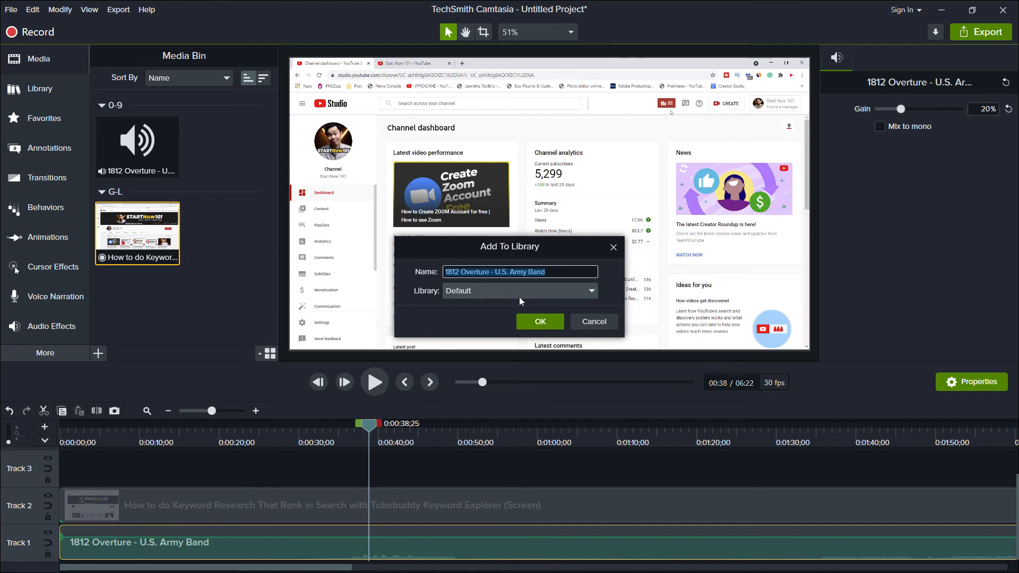
click(541, 321)
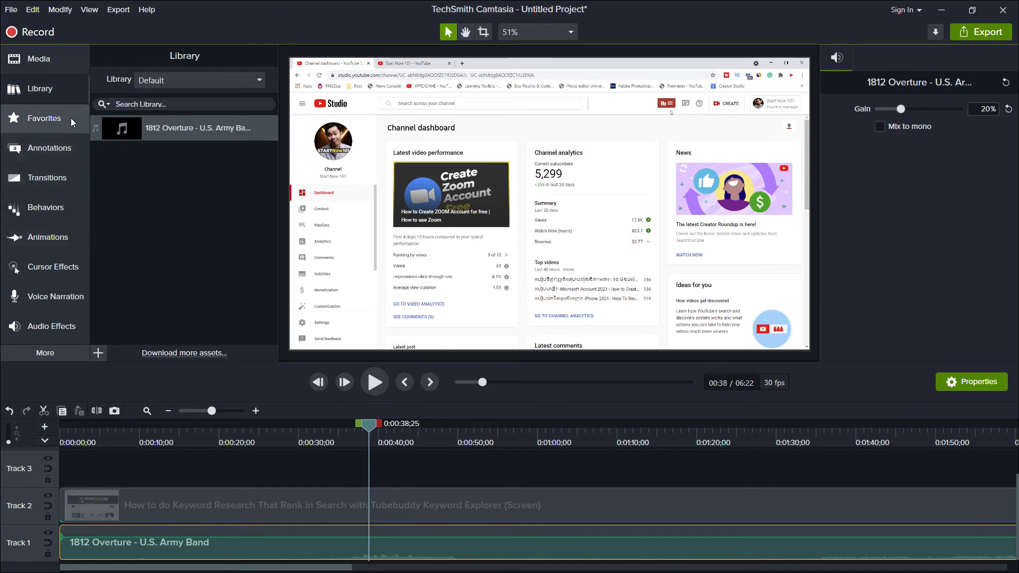
click(189, 136)
click(173, 231)
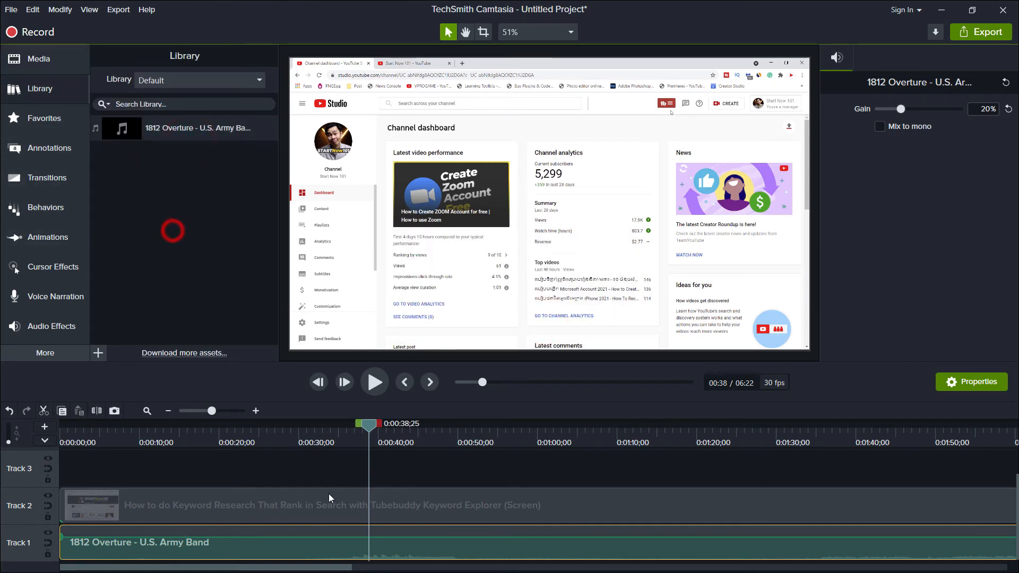
Scrub the timeline to about 1:25, select the clips on Tracks 1 and 2, and close the project and Camtasia
drag(369, 424, 736, 450)
click(234, 471)
click(233, 504)
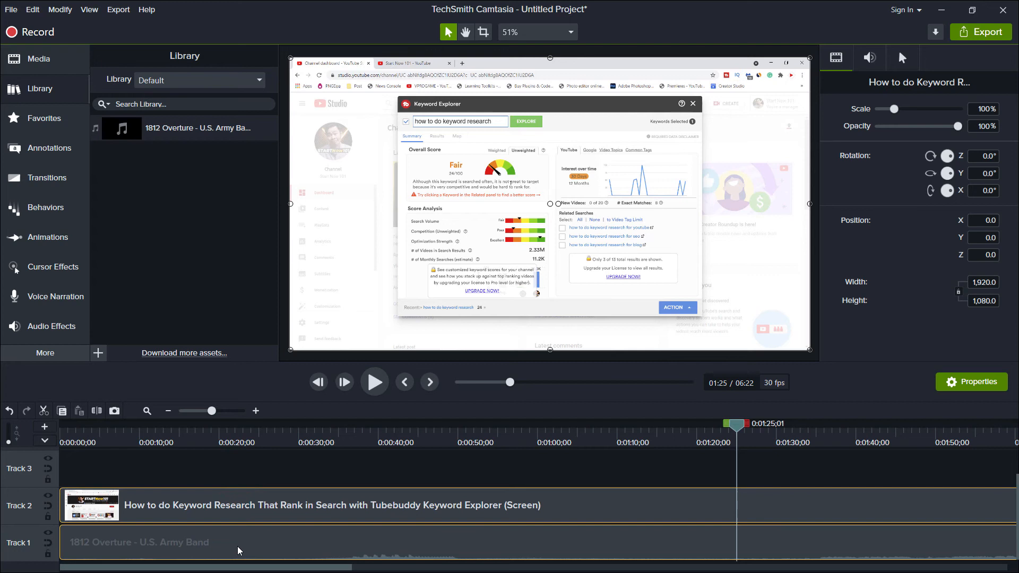
click(1002, 10)
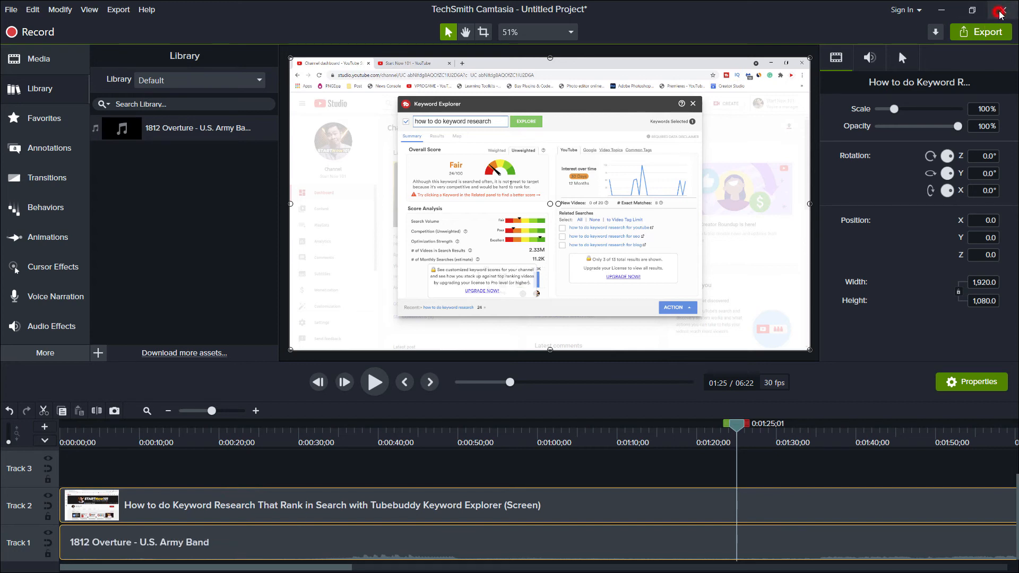
click(539, 342)
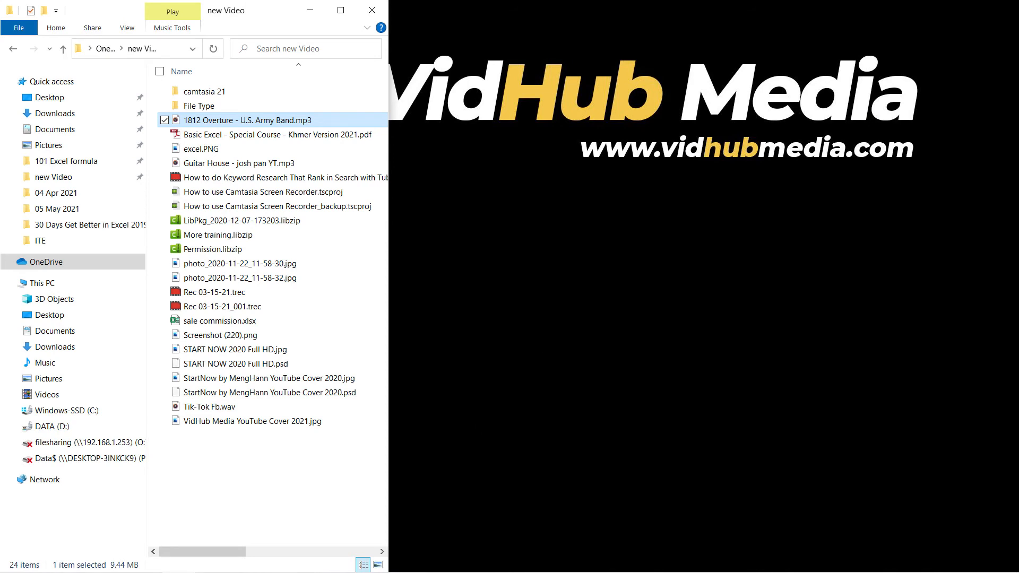
Relaunch Camtasia and create a new project
click(8, 563)
click(248, 199)
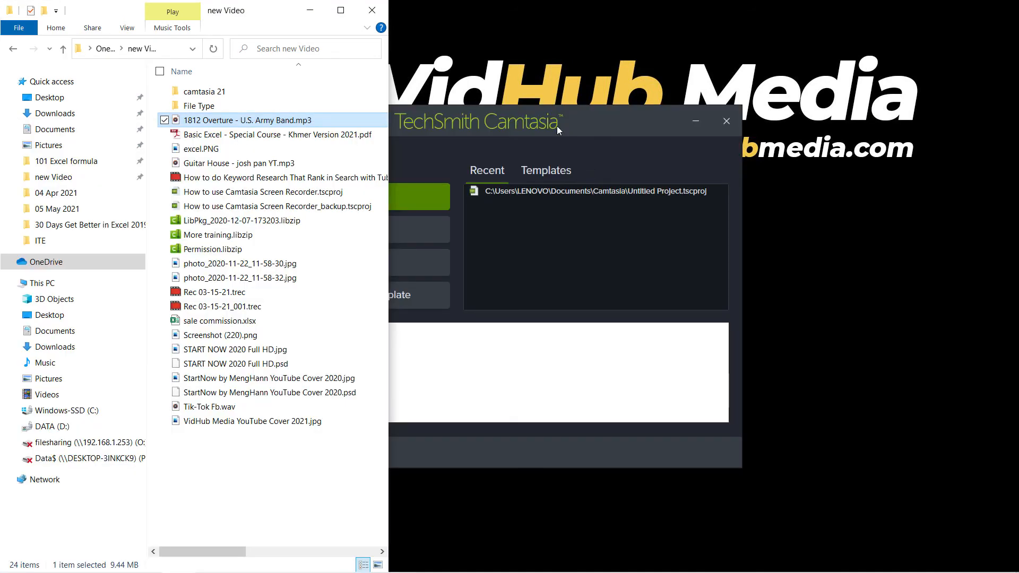
click(374, 196)
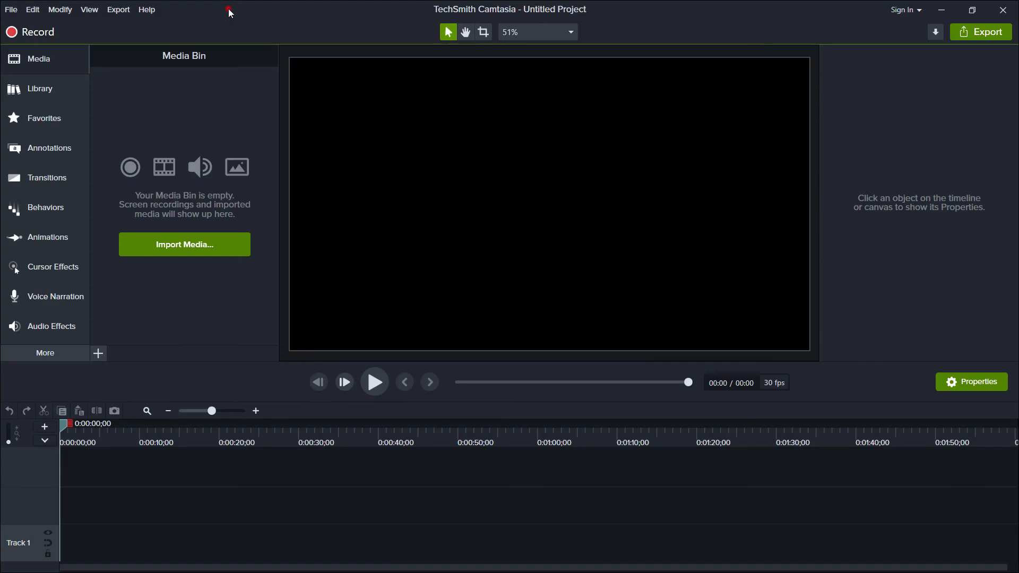
Add "Rec 03-15-21_001.trec" to the timeline and move its screen and camera clips to the start of Tracks 2 and 3
drag(228, 11, 542, 68)
drag(225, 308, 562, 419)
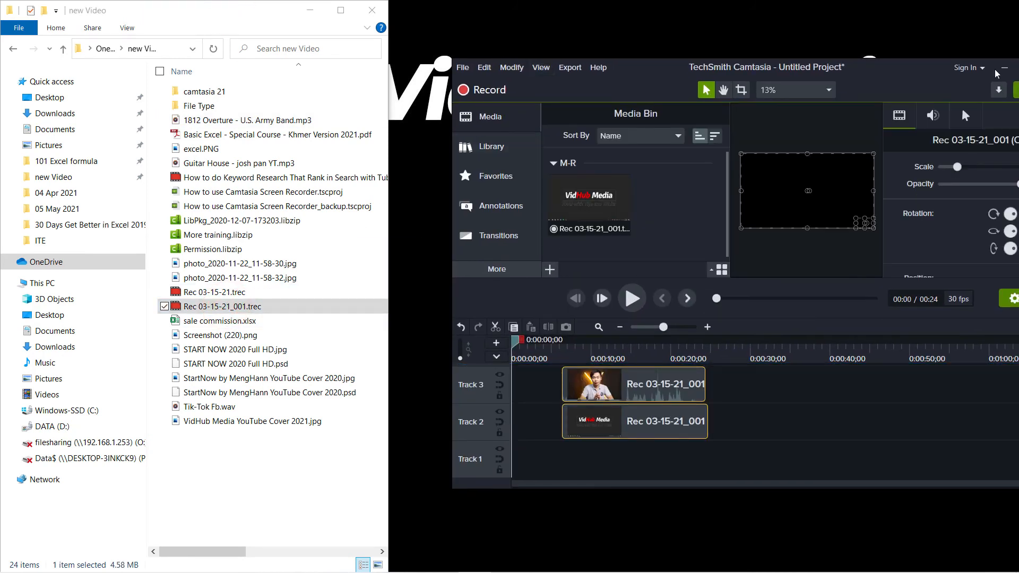
double_click(928, 74)
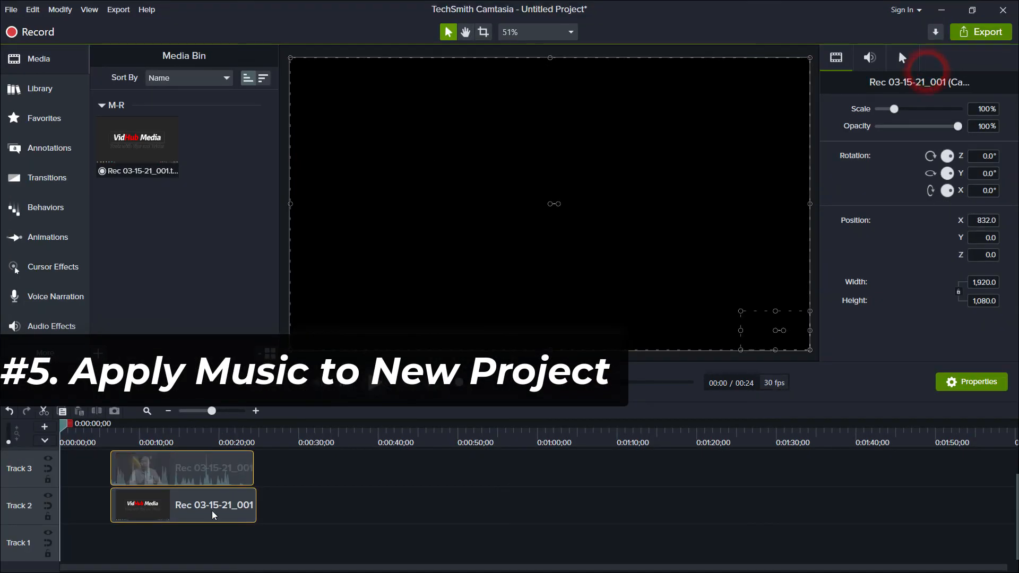
click(320, 508)
drag(208, 503, 95, 515)
drag(144, 467, 27, 473)
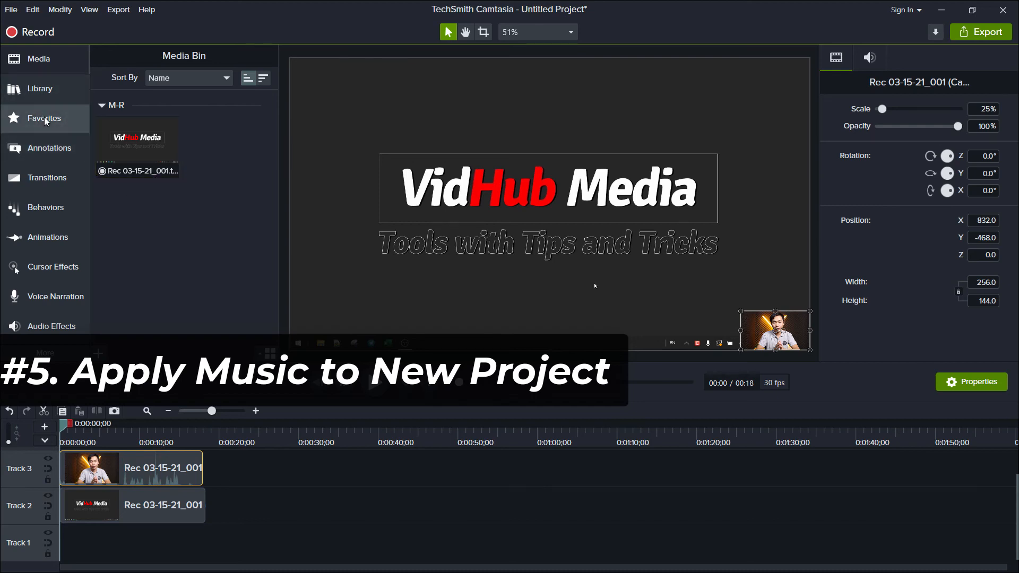
Add 1812 Overture from the Default library to the start of Track 1, and cut off all three tracks after 0:00:17;20
click(41, 88)
drag(186, 135, 45, 539)
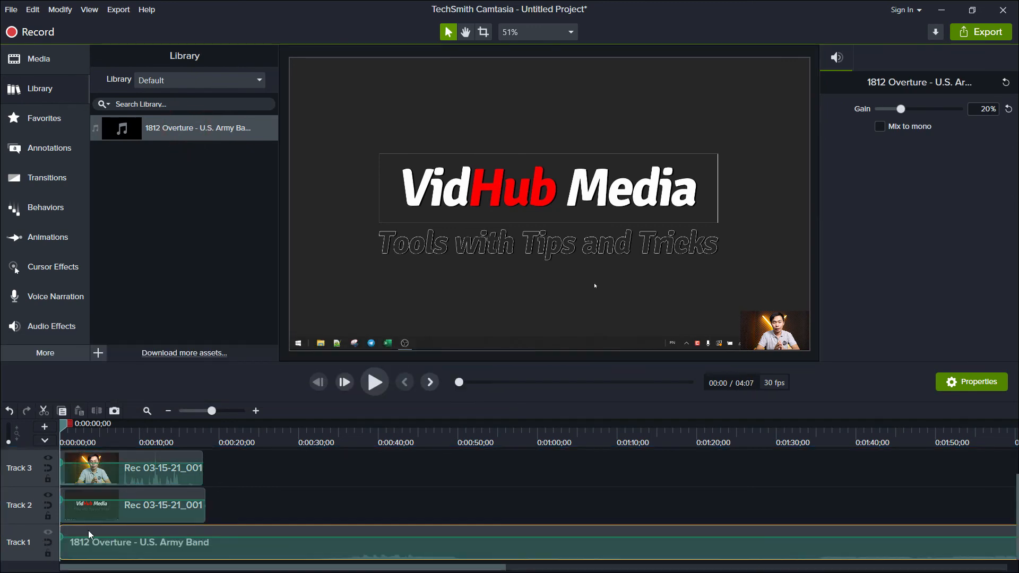
click(201, 442)
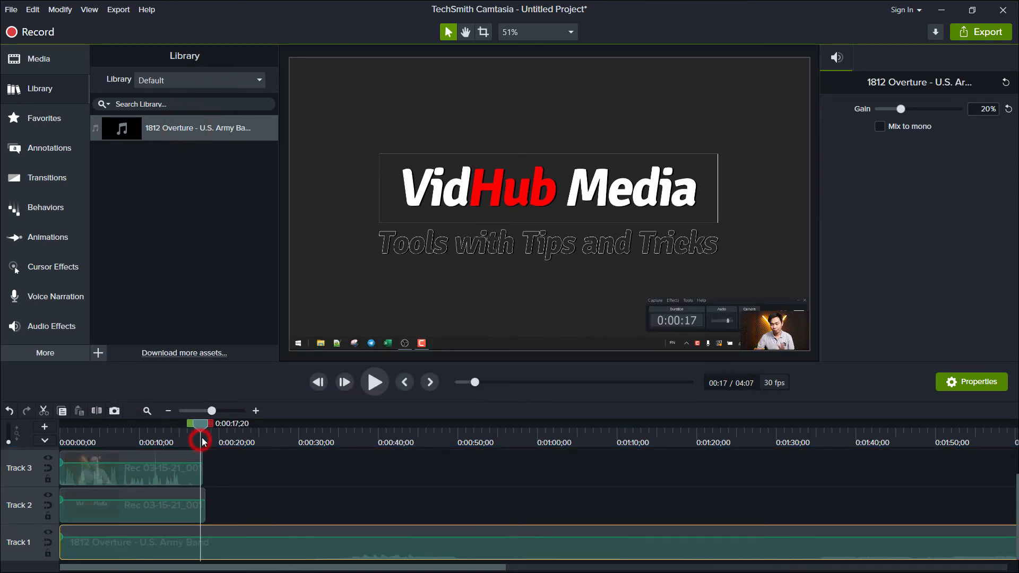
drag(269, 468, 187, 558)
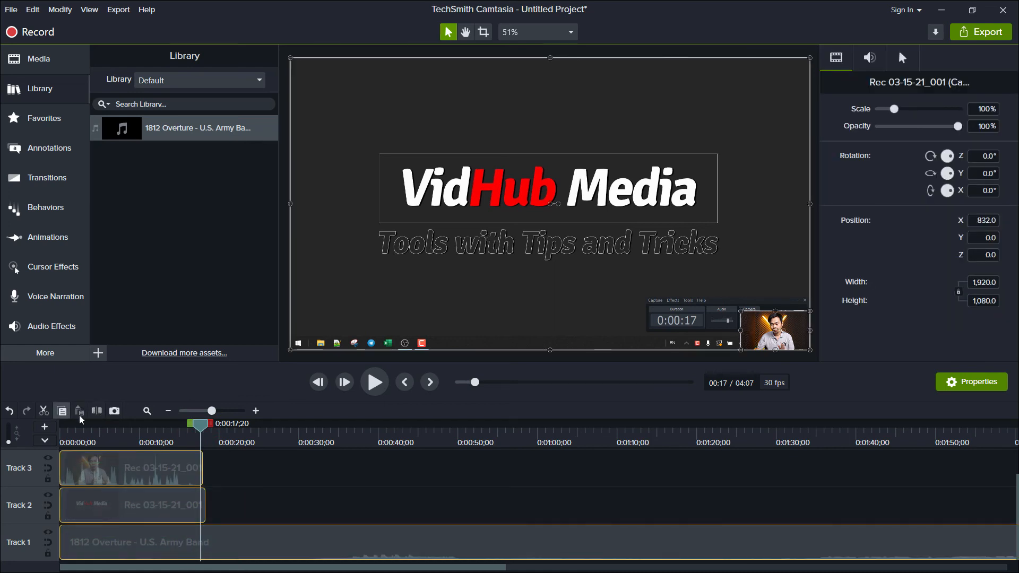
click(97, 413)
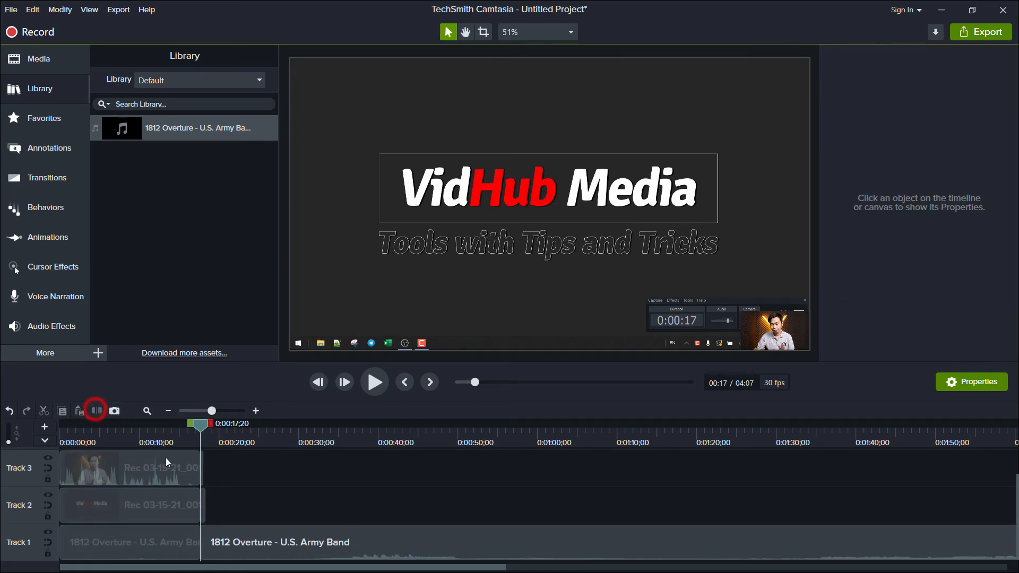
drag(252, 455, 203, 539)
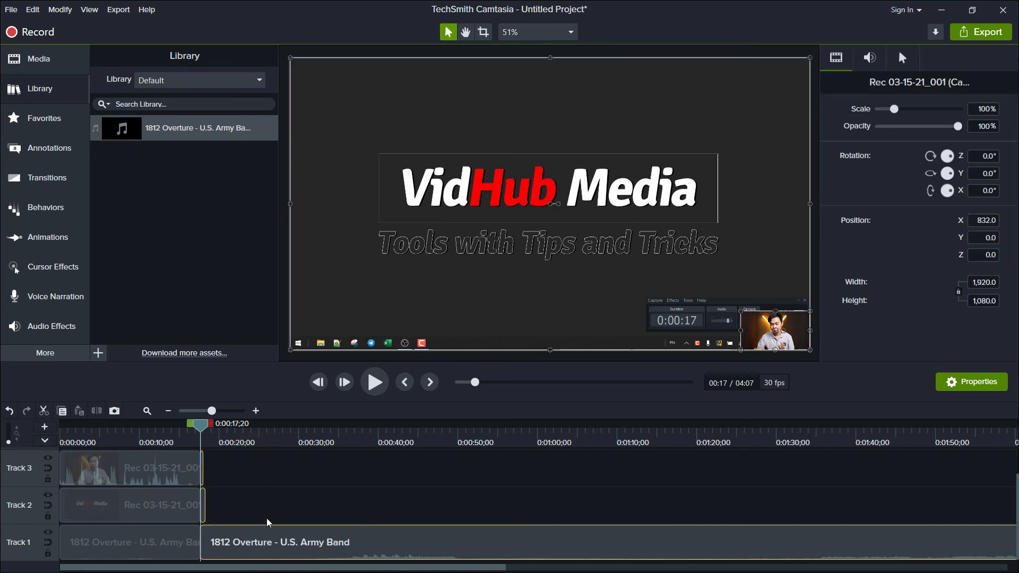
key(Delete)
Move the playhead to about 0:00:03;18 and select the 1812 Overture clip on Track 1 to check its gain
drag(205, 428, 91, 460)
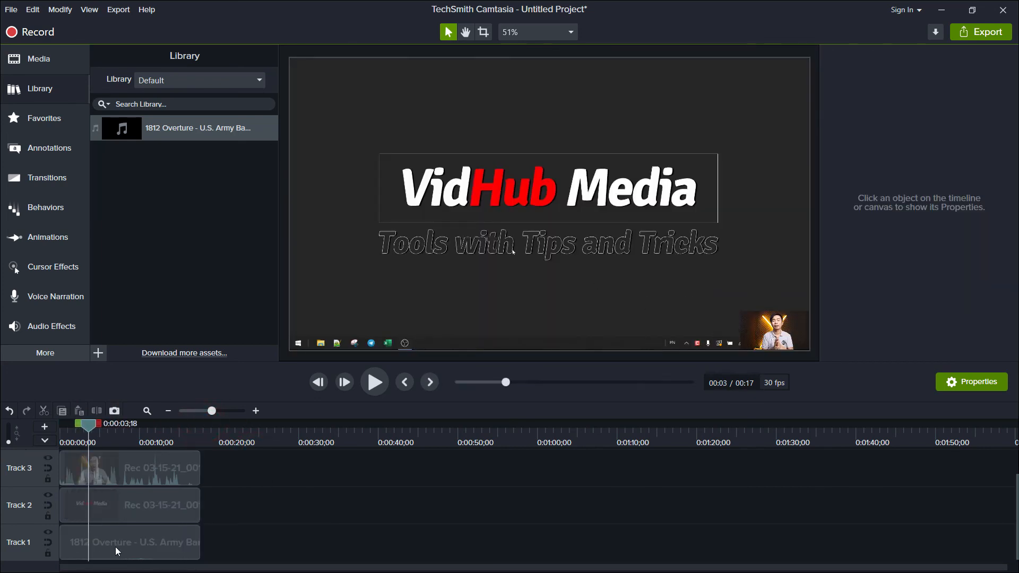
click(125, 541)
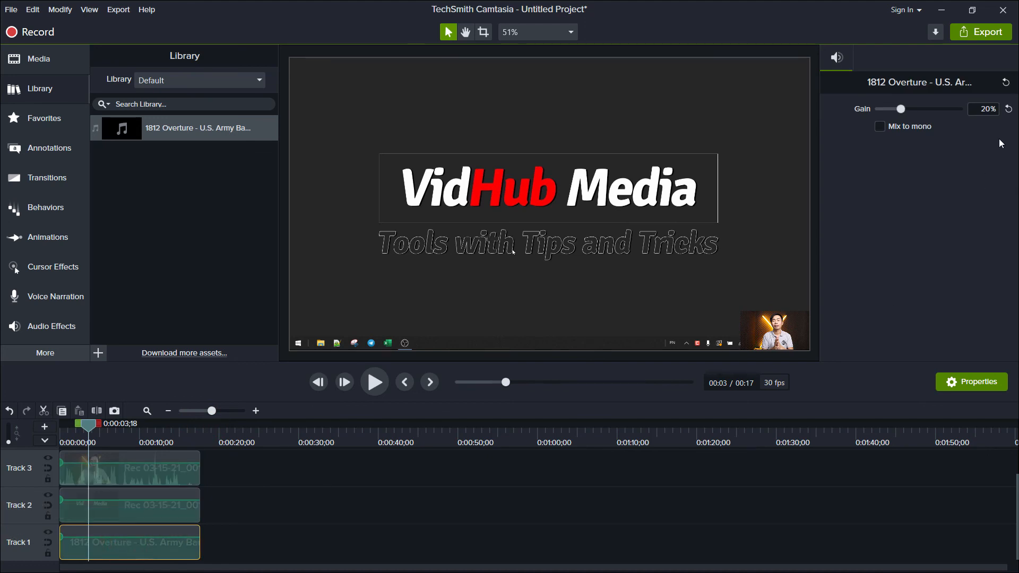